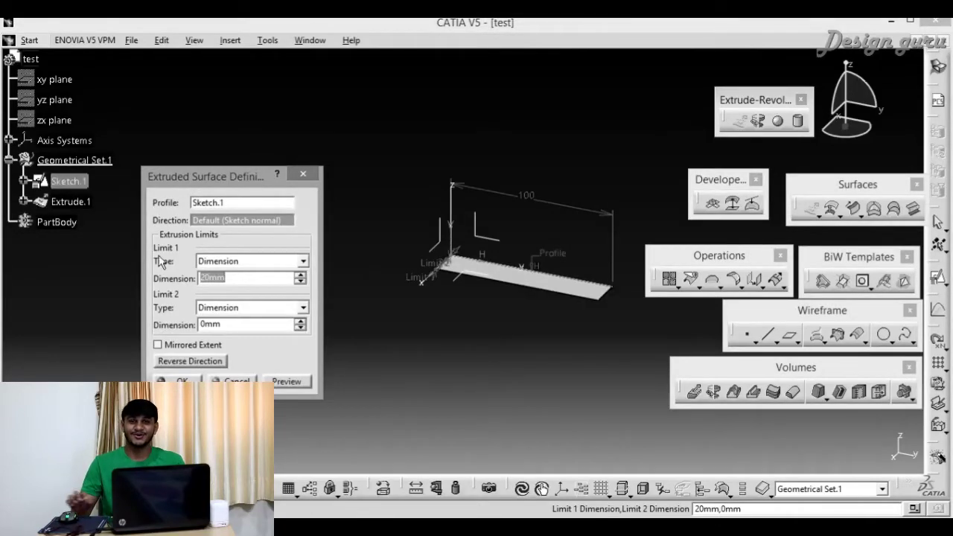
pyautogui.moveTo(432, 270); pyautogui.dragTo(406, 302)
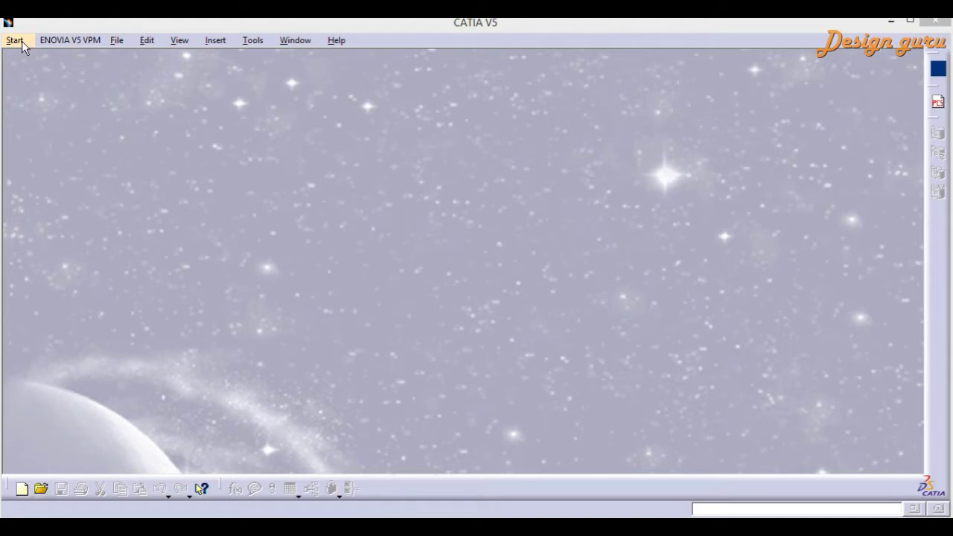
# Step: Create a new part named test with hybrid design and a geometrical set enabled
pyautogui.click(15, 41)
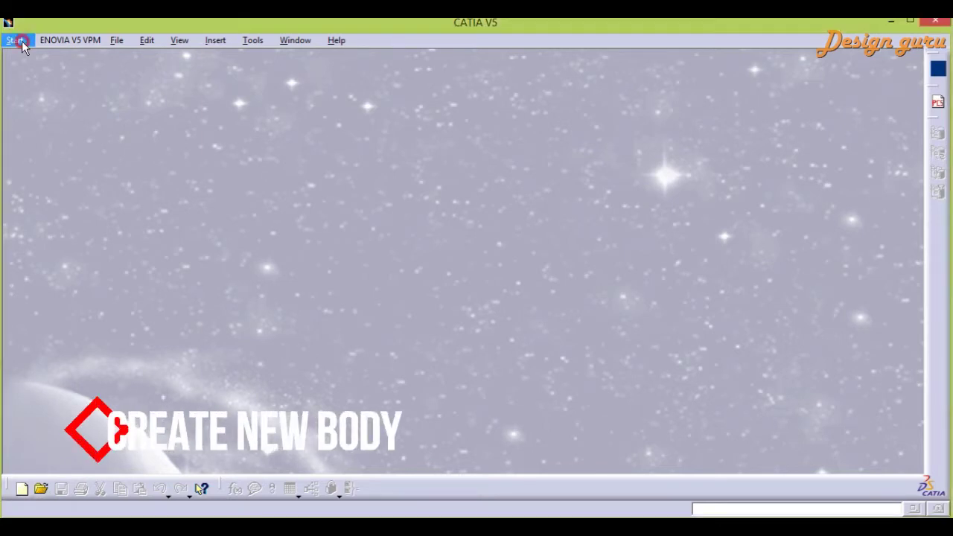
pyautogui.moveTo(45, 91)
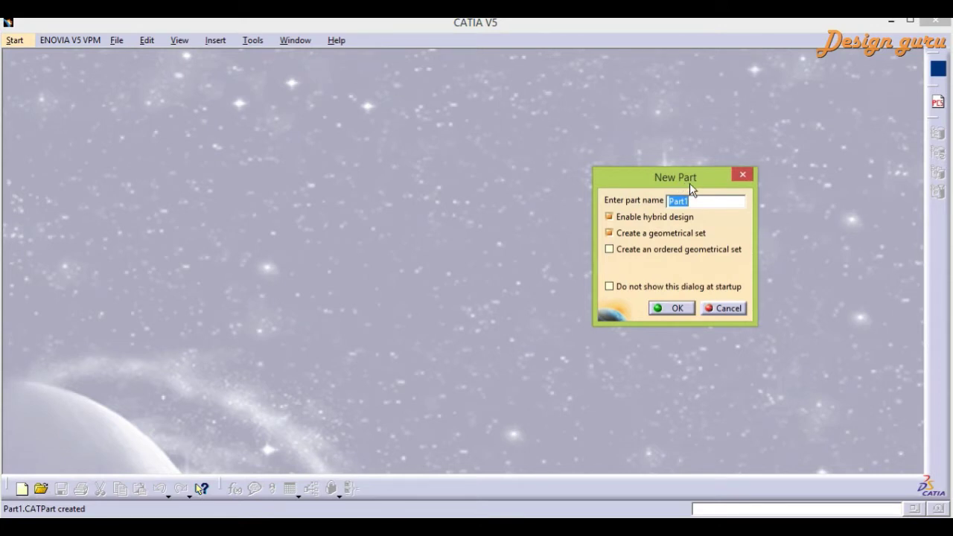
pyautogui.write('test')
pyautogui.moveTo(702, 240)
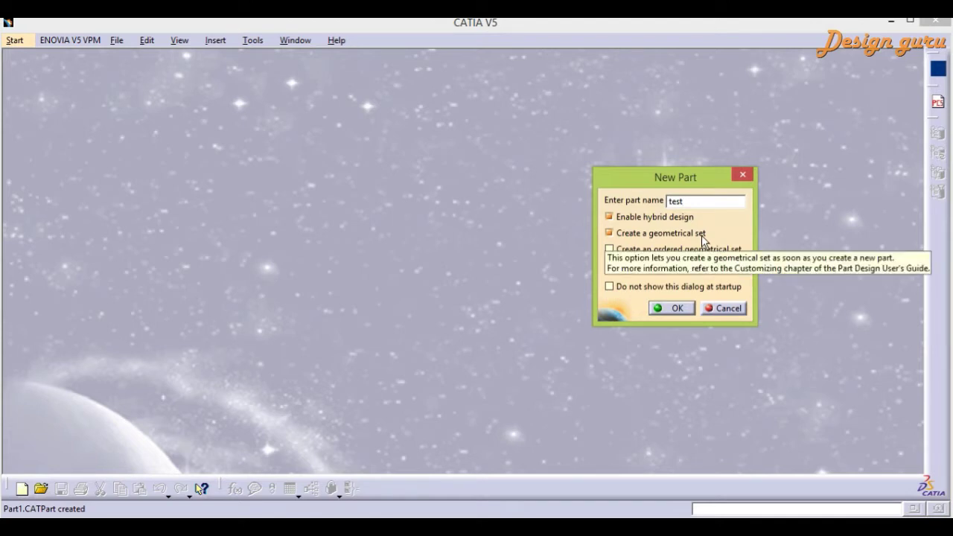
pyautogui.moveTo(659, 227)
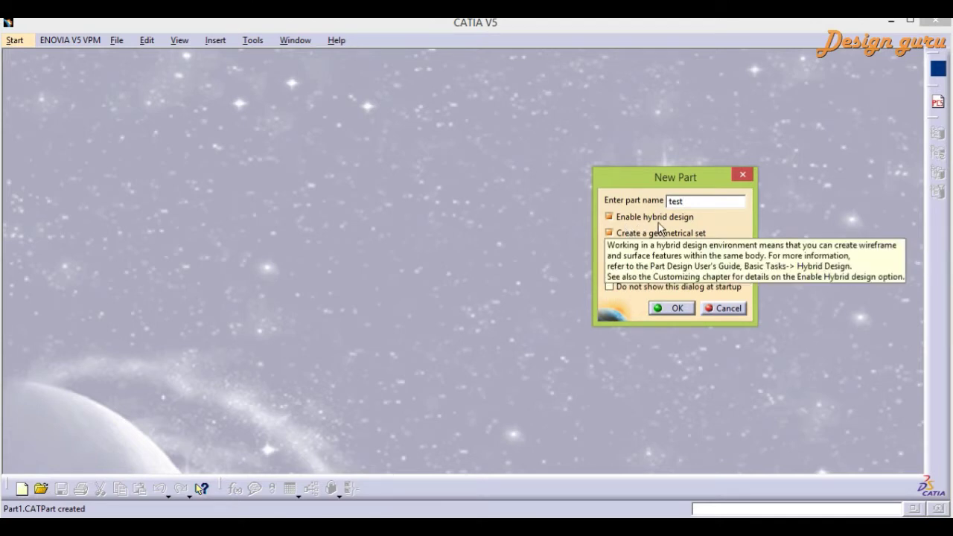
pyautogui.moveTo(625, 239)
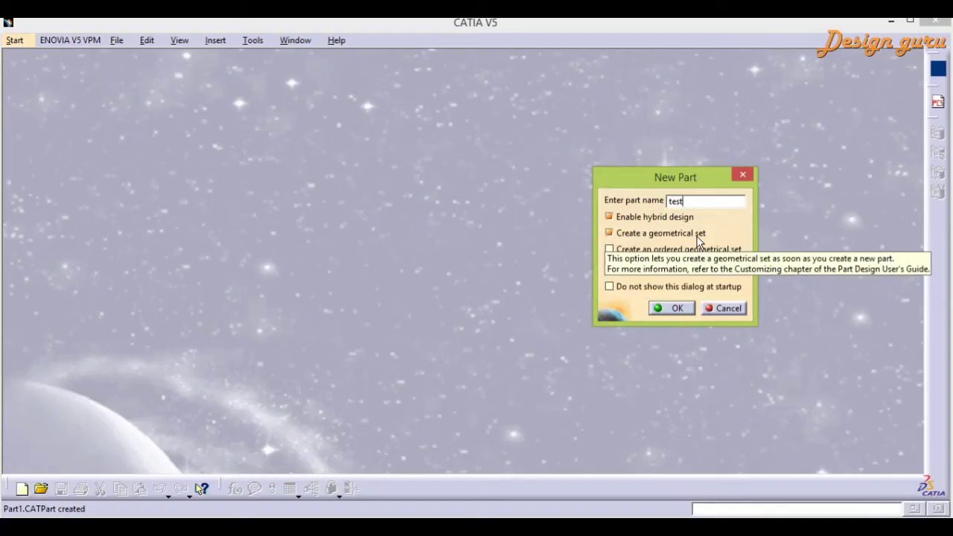
pyautogui.click(667, 307)
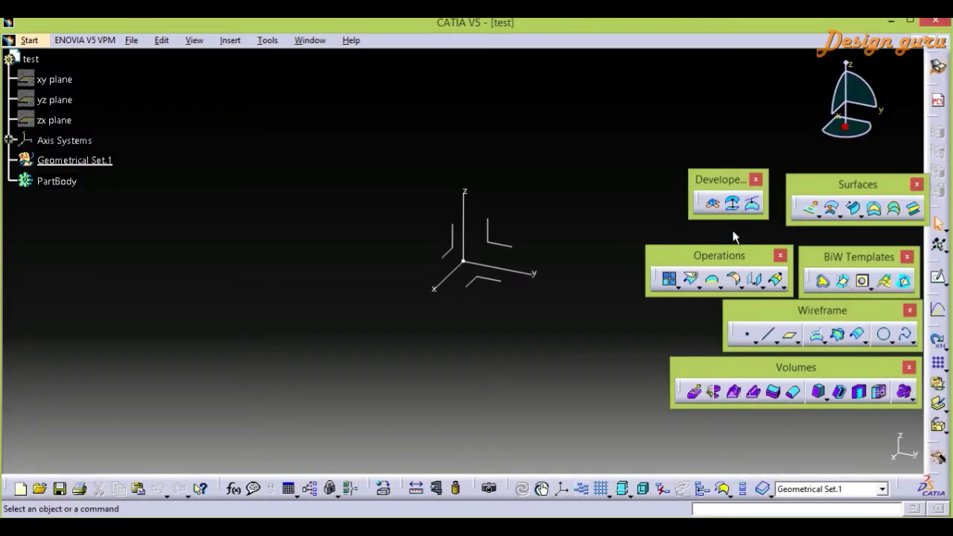
# Step: Detach the Extrude-Revolution tools from the Surfaces group so that they float separately in the workspace
pyautogui.click(737, 179)
pyautogui.click(837, 214)
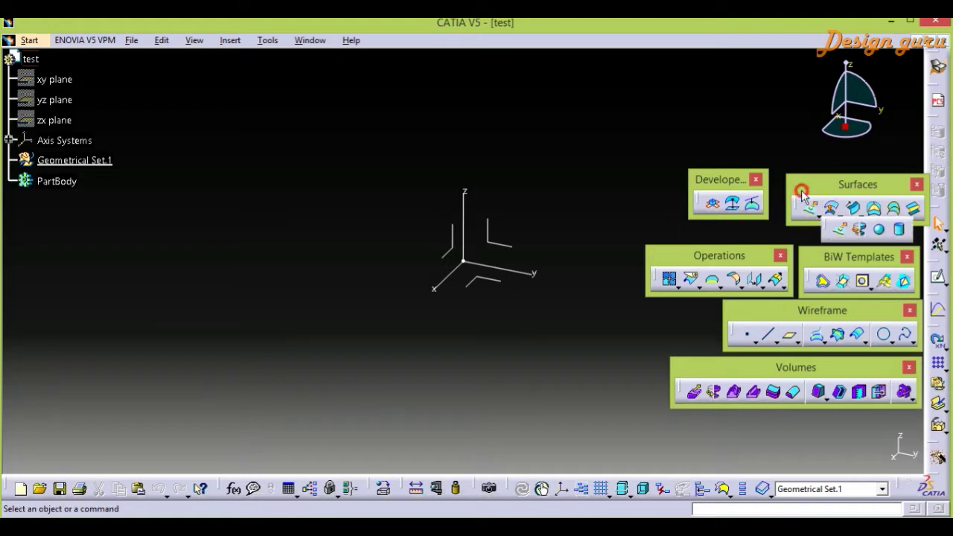
pyautogui.moveTo(825, 228); pyautogui.dragTo(726, 132)
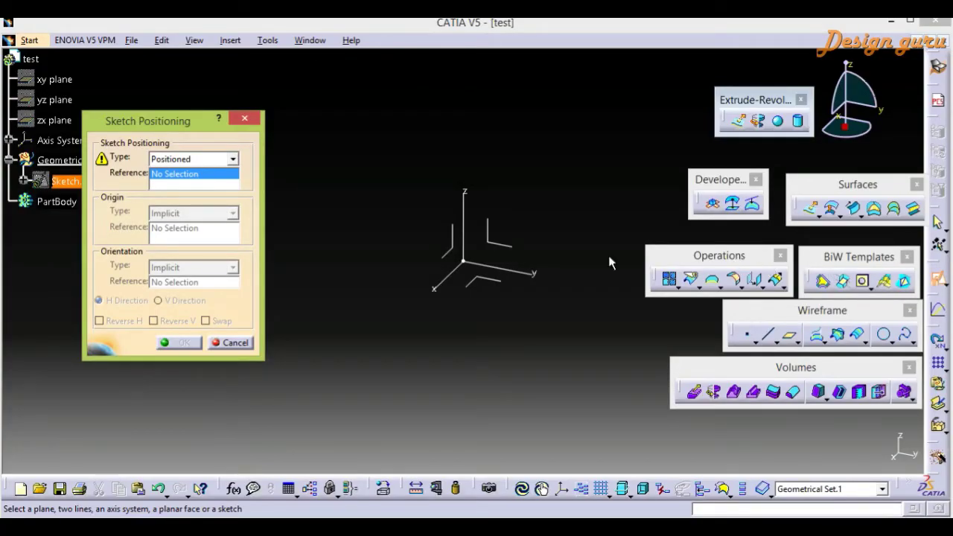
# Step: Position a new sketch on the yz plane and sketch a horizontal line starting at the origin
pyautogui.click(492, 245)
pyautogui.click(171, 342)
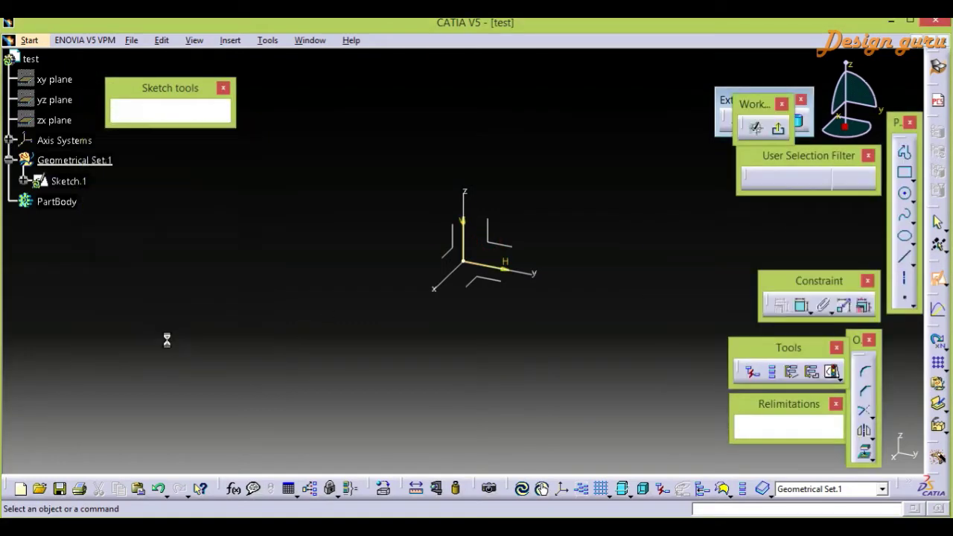
pyautogui.click(906, 258)
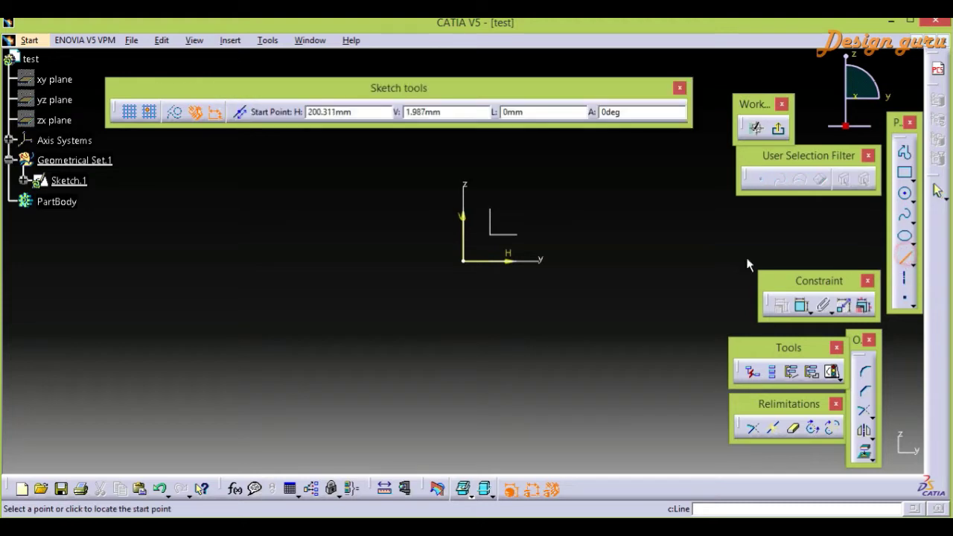
pyautogui.click(465, 262)
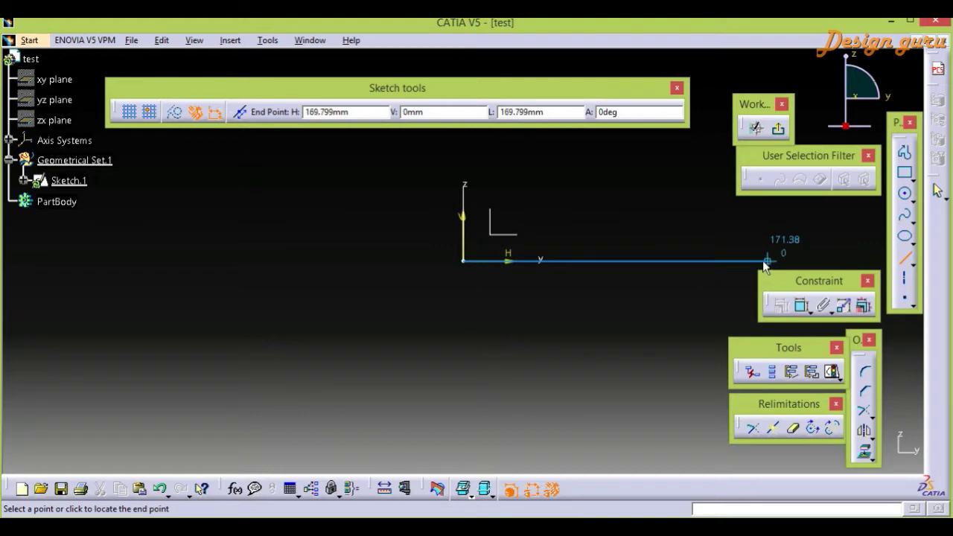
pyautogui.click(700, 261)
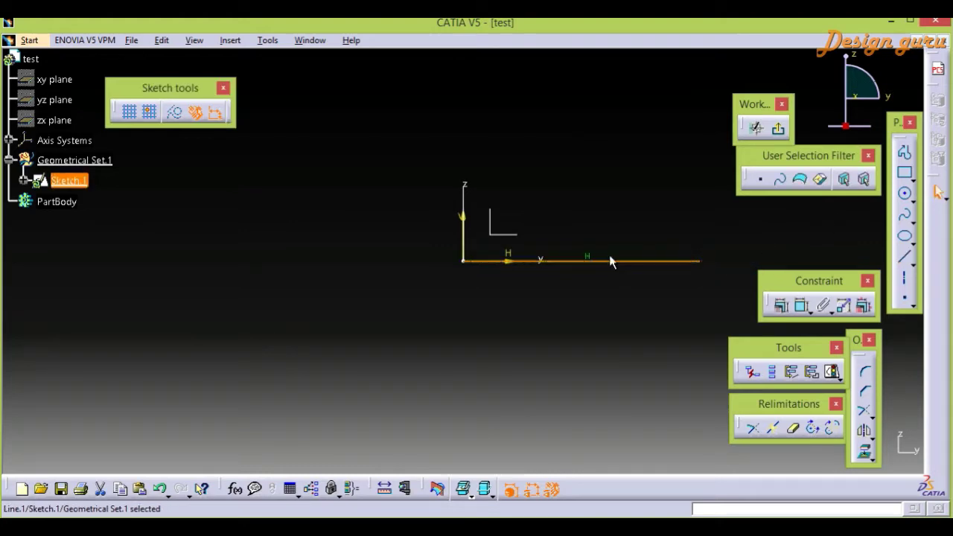
# Step: Constrain the horizontal line's length to 100 mm and exit the sketch
pyautogui.click(801, 305)
pyautogui.click(577, 182)
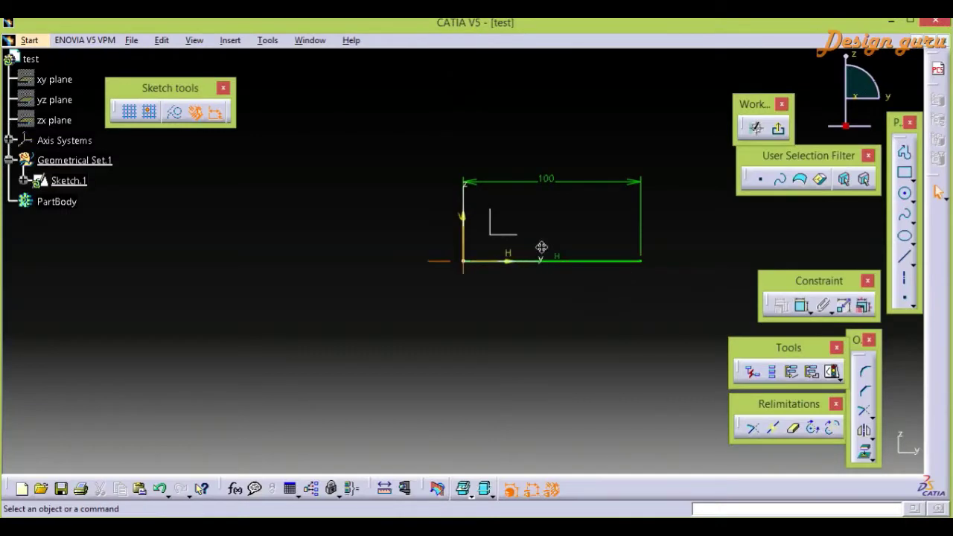
pyautogui.moveTo(559, 240)
pyautogui.mouseDown(button='middle')
pyautogui.moveTo(544, 259)
pyautogui.moveTo(495, 273)
pyautogui.moveTo(698, 232)
pyautogui.mouseUp(button='middle')
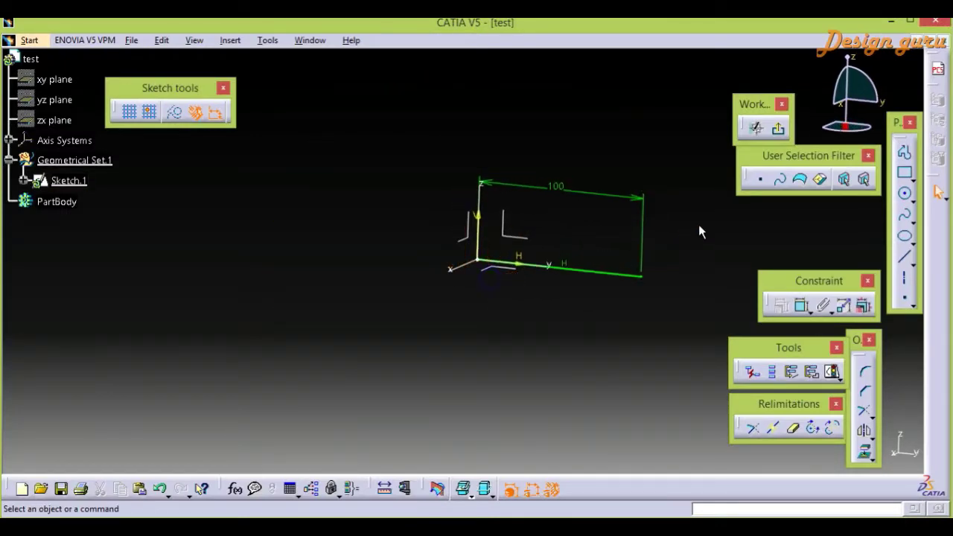
pyautogui.click(778, 128)
pyautogui.moveTo(428, 330); pyautogui.dragTo(439, 299, button='middle')
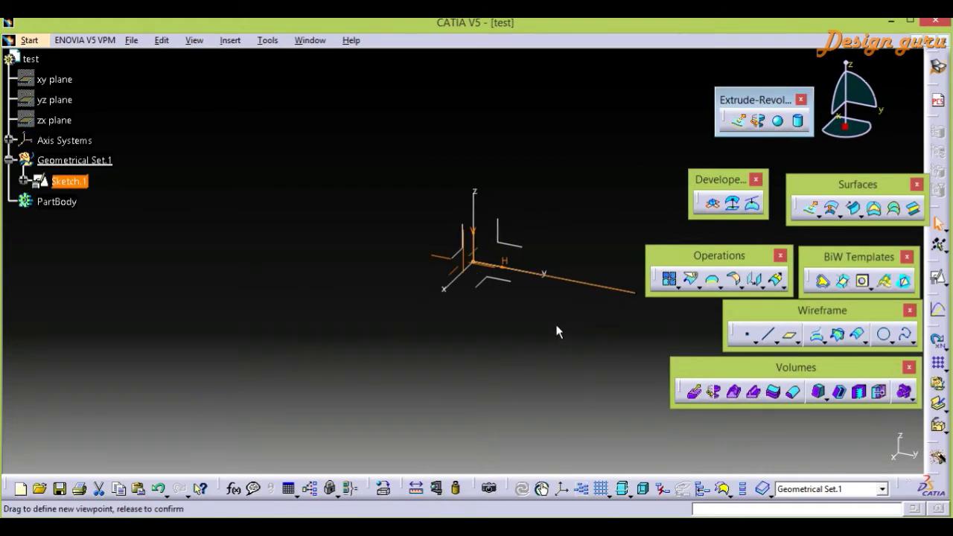
pyautogui.moveTo(553, 338); pyautogui.dragTo(530, 341, button='middle')
pyautogui.click(531, 341)
pyautogui.click(498, 363)
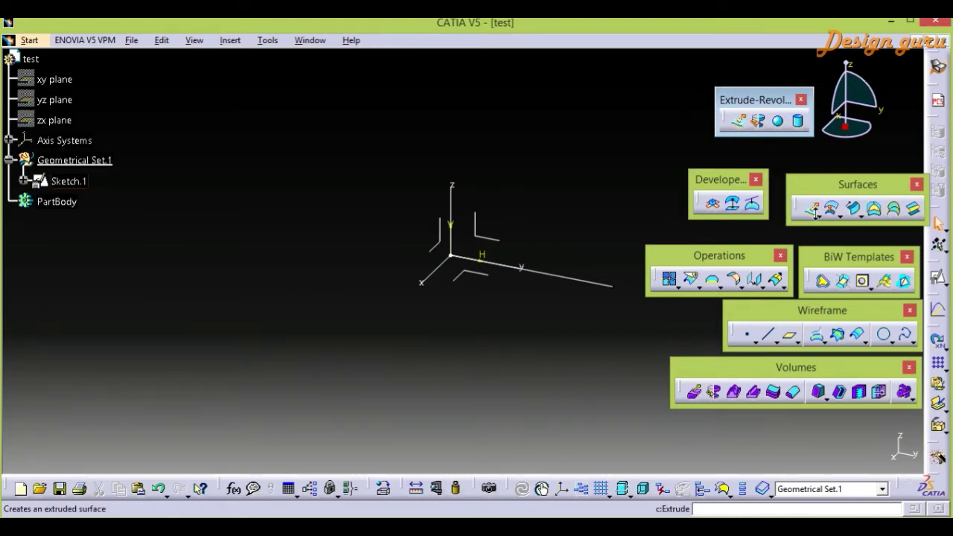
# Step: Extrude the sketched line as a surface normal to the sketch, with a Limit 1 dimension of 100 mm
pyautogui.click(739, 122)
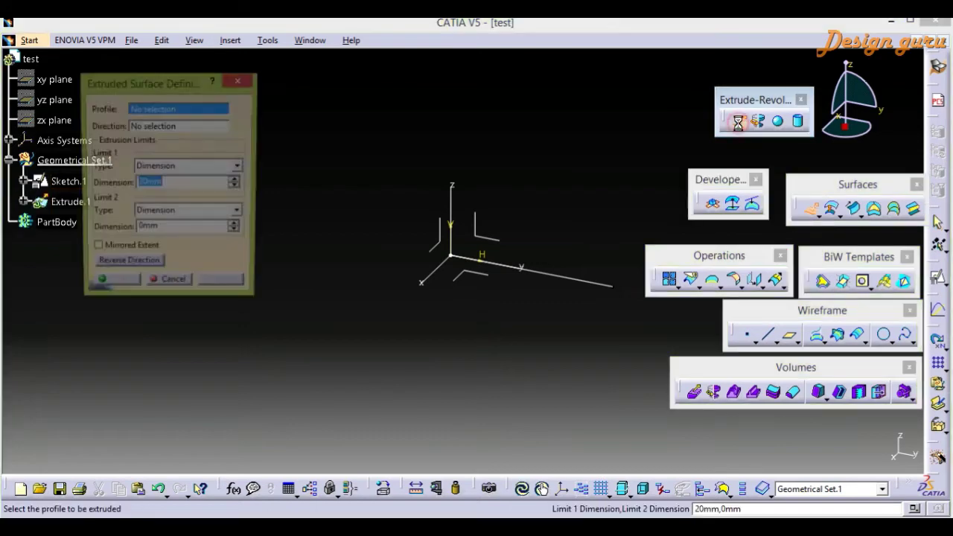
pyautogui.moveTo(170, 87); pyautogui.dragTo(231, 173)
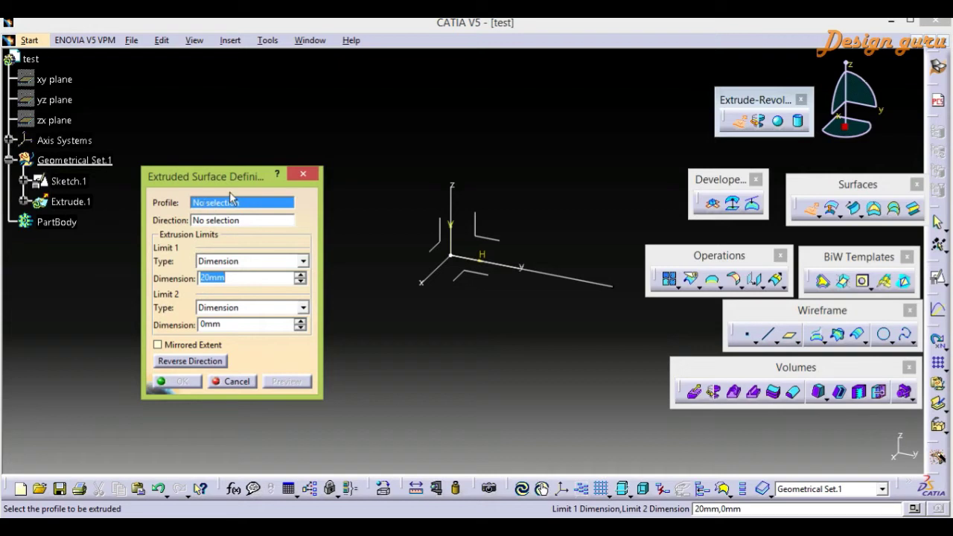
pyautogui.click(593, 287)
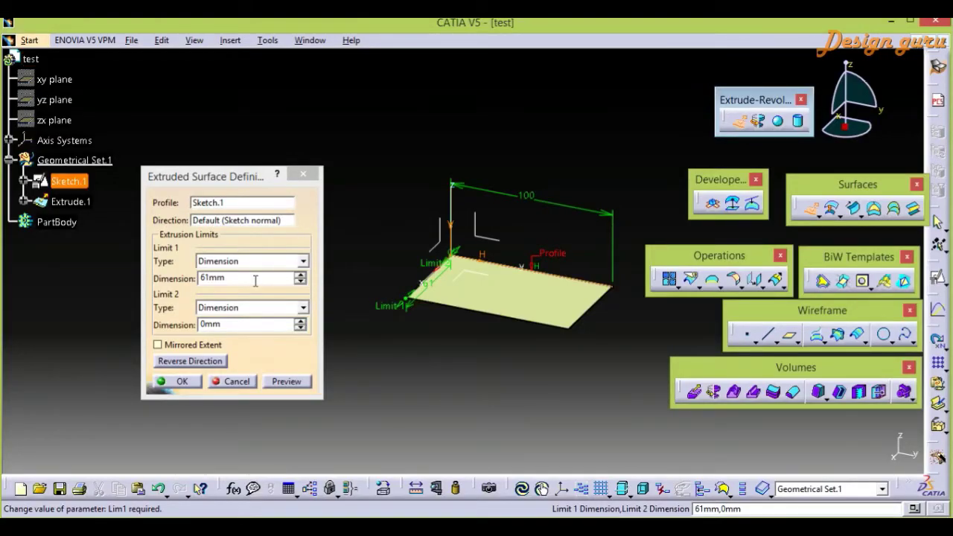
pyautogui.moveTo(255, 281); pyautogui.dragTo(152, 279)
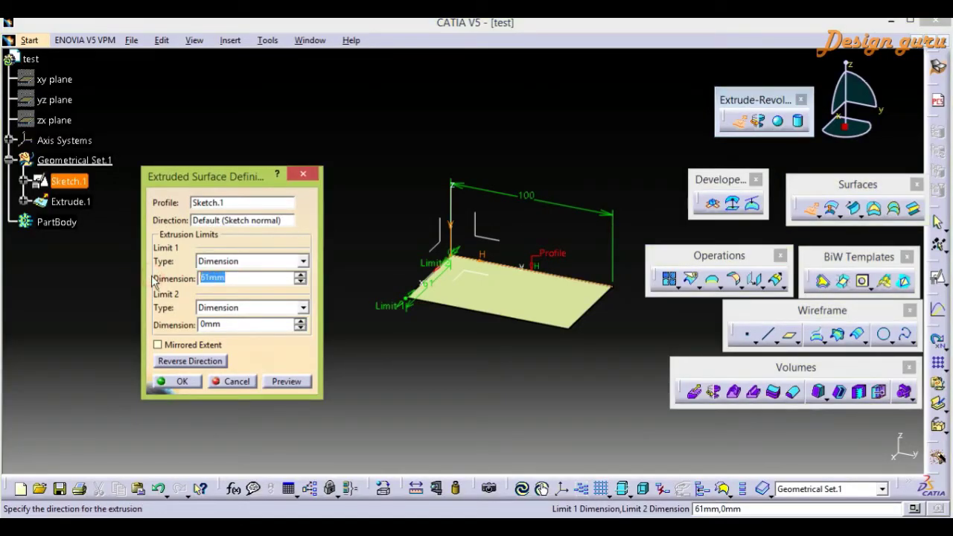
pyautogui.write('100')
pyautogui.press('Return')
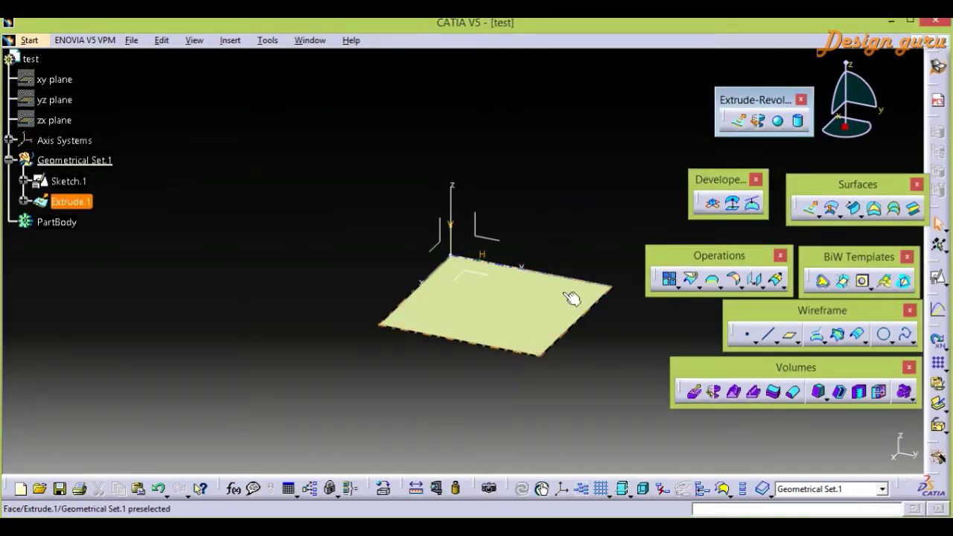
# Step: Edit the extruded surface, set its Limit 2 dimension to 50 mm and preview the change
pyautogui.doubleClick(44, 202)
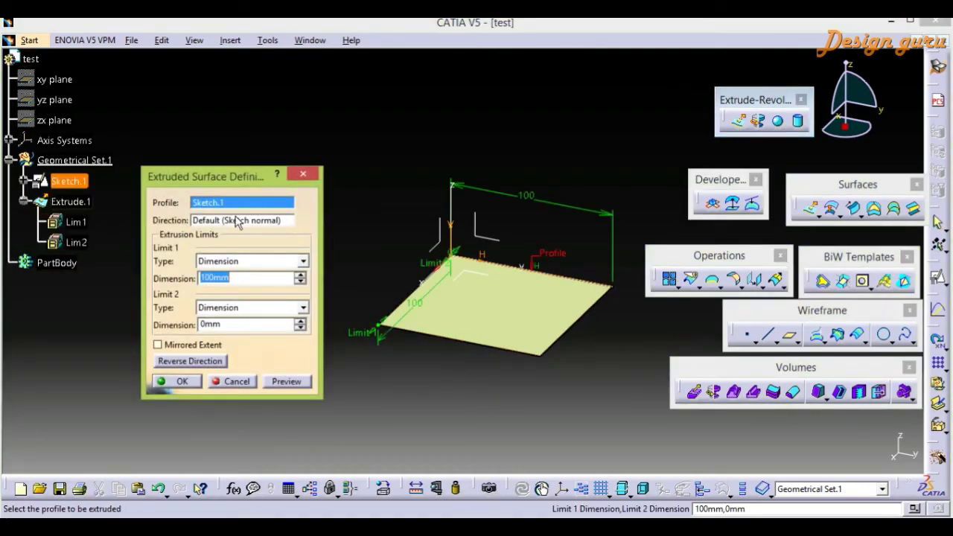
pyautogui.click(160, 324)
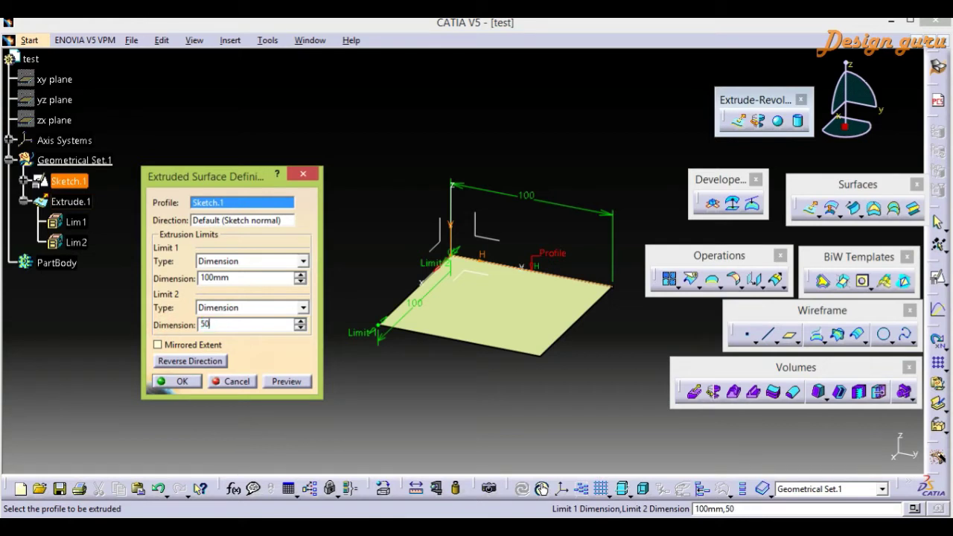
pyautogui.click(287, 381)
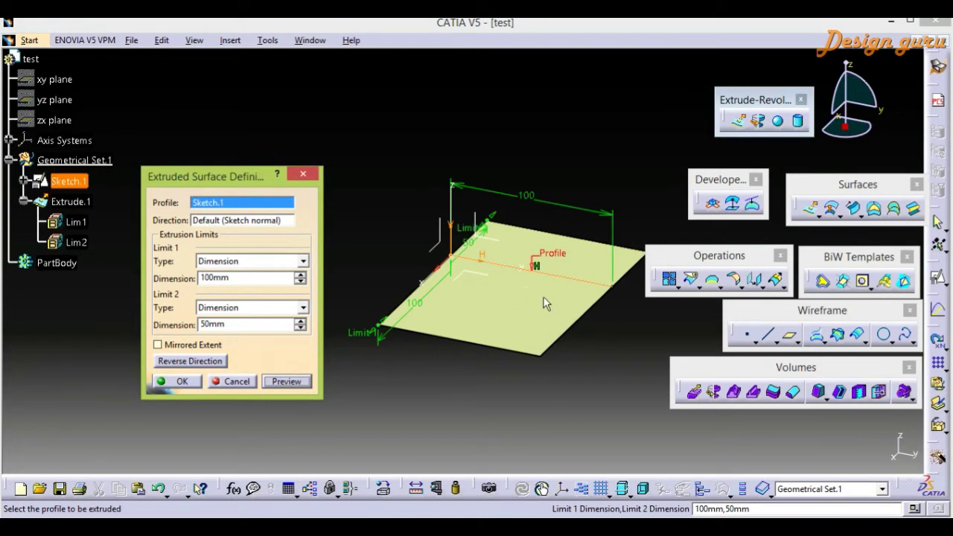
pyautogui.press('Return')
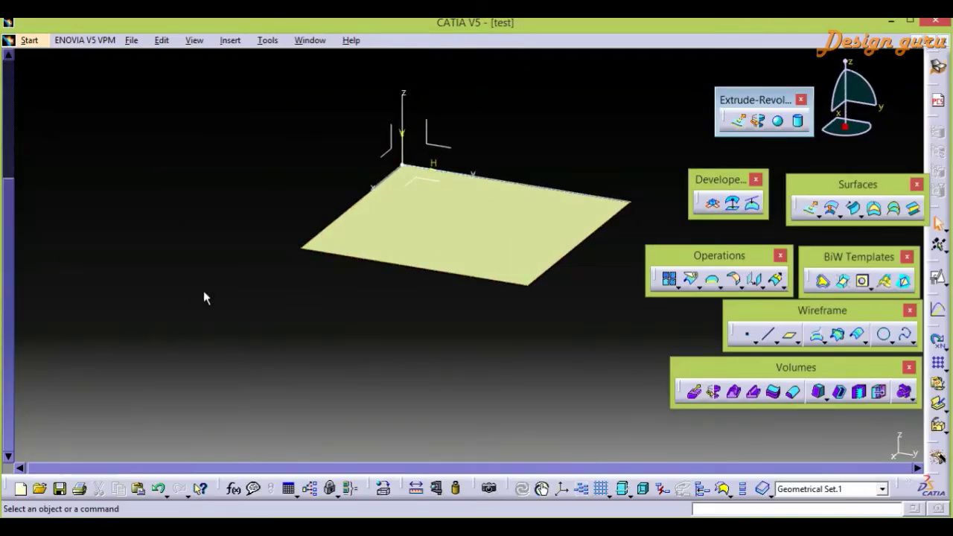
# Step: Delete the line sketch along with all its children, including the extruded surface
pyautogui.press('F3')
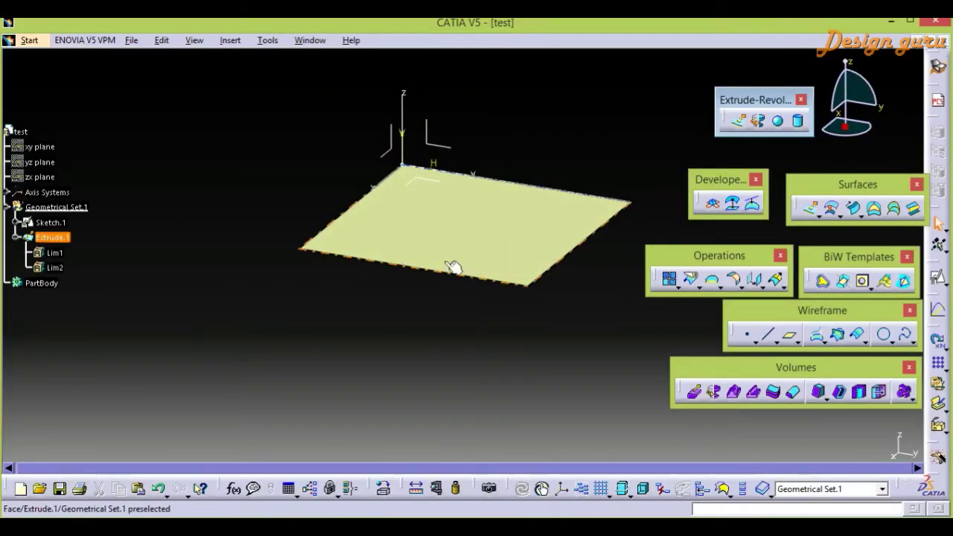
pyautogui.moveTo(479, 326)
pyautogui.mouseDown(button='middle')
pyautogui.moveTo(507, 320)
pyautogui.moveTo(494, 321)
pyautogui.mouseUp(button='middle')
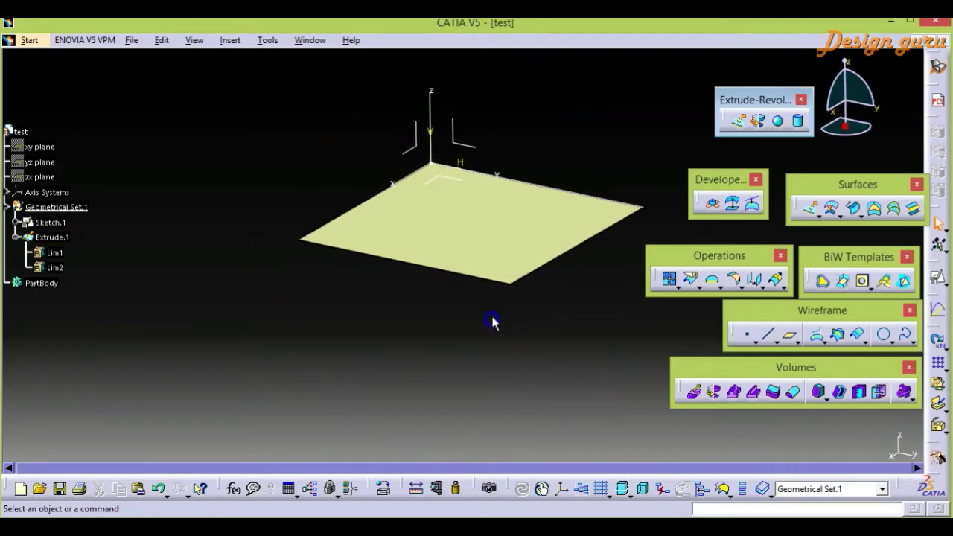
pyautogui.click(50, 222)
pyautogui.press('Delete')
pyautogui.click(830, 449)
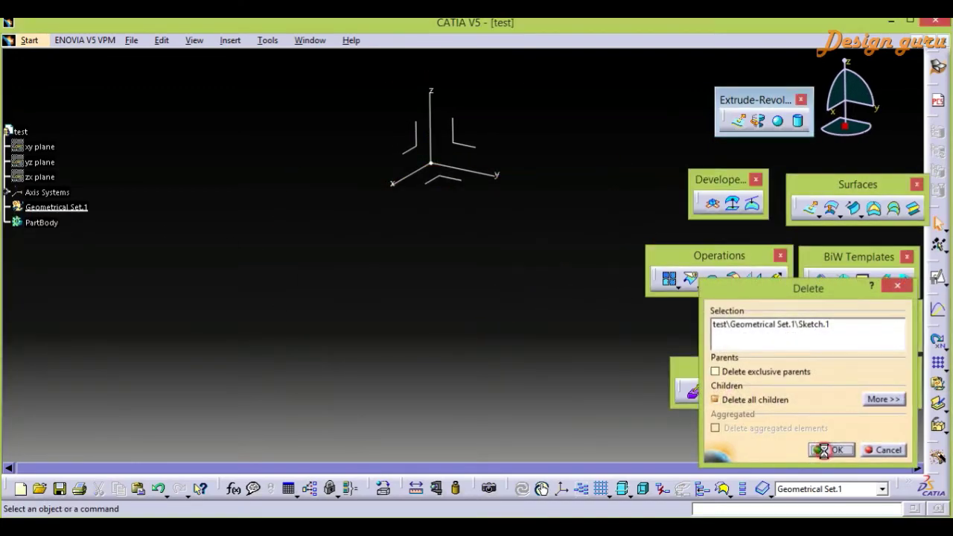
# Step: Create a positioned sketch on the yz plane and sketch a circle centred on the origin
pyautogui.click(942, 281)
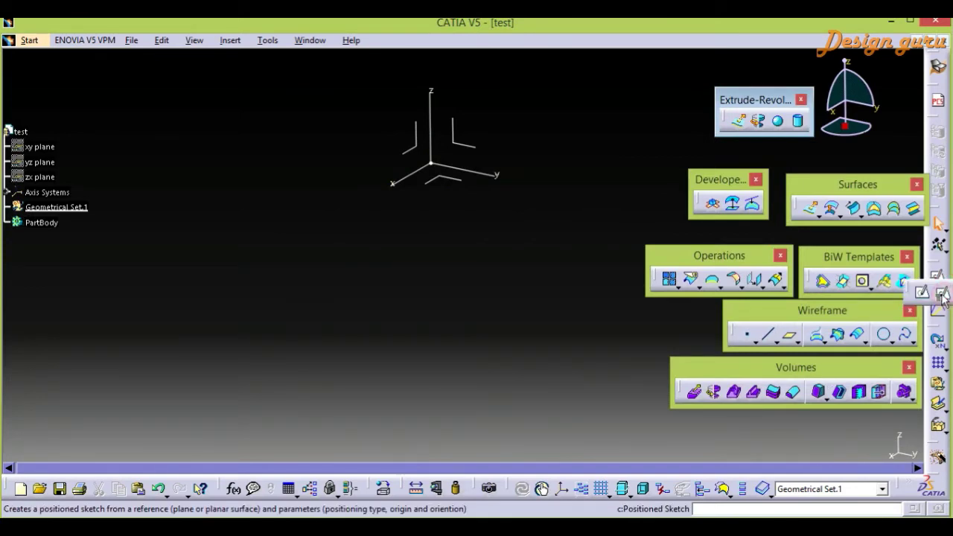
pyautogui.click(941, 294)
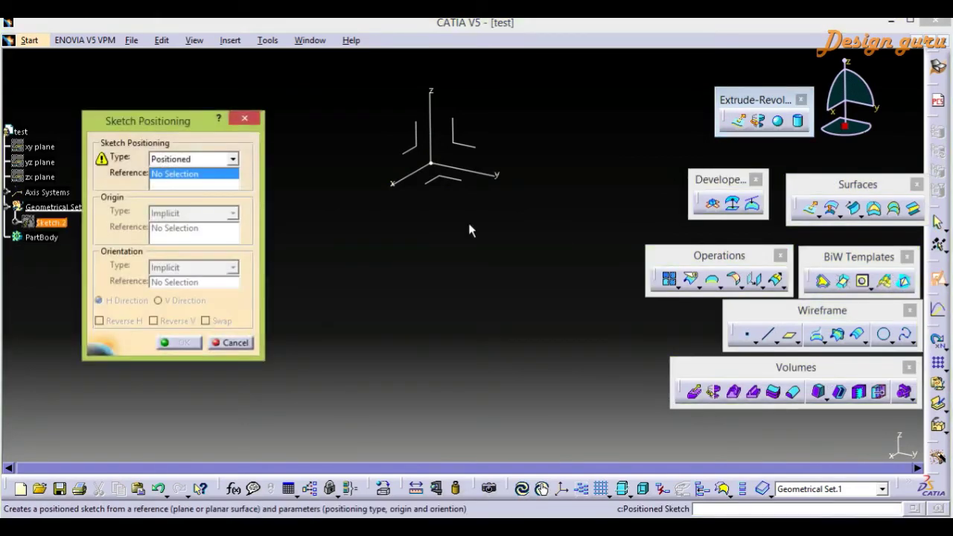
pyautogui.click(469, 146)
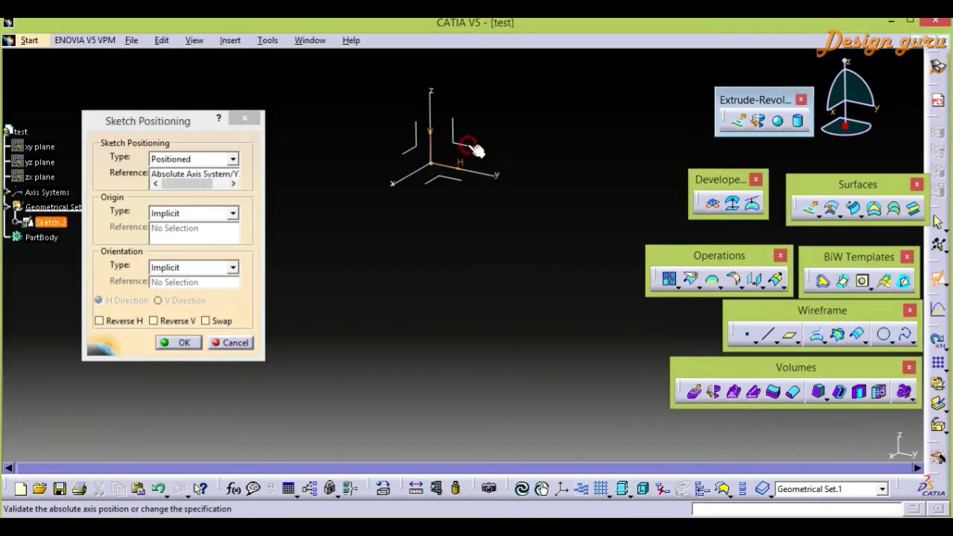
pyautogui.click(179, 349)
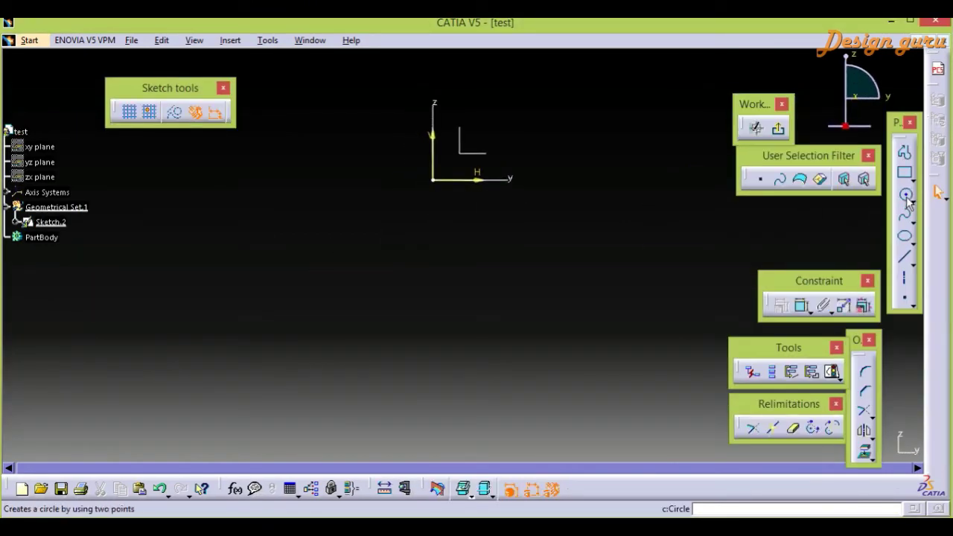
pyautogui.click(906, 195)
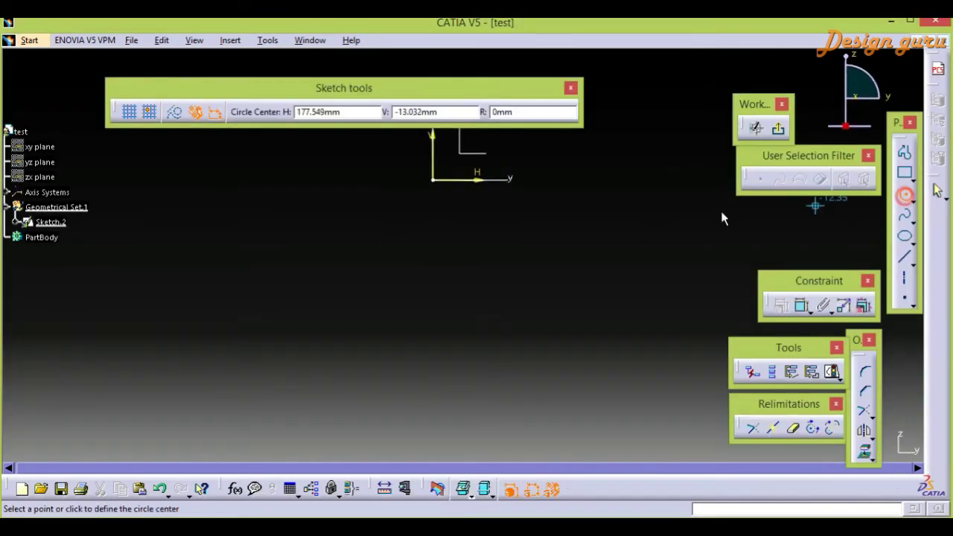
pyautogui.click(433, 180)
pyautogui.click(536, 211)
pyautogui.moveTo(587, 204)
pyautogui.mouseDown(button='middle')
pyautogui.moveTo(617, 186)
pyautogui.moveTo(627, 235)
pyautogui.mouseUp(button='middle')
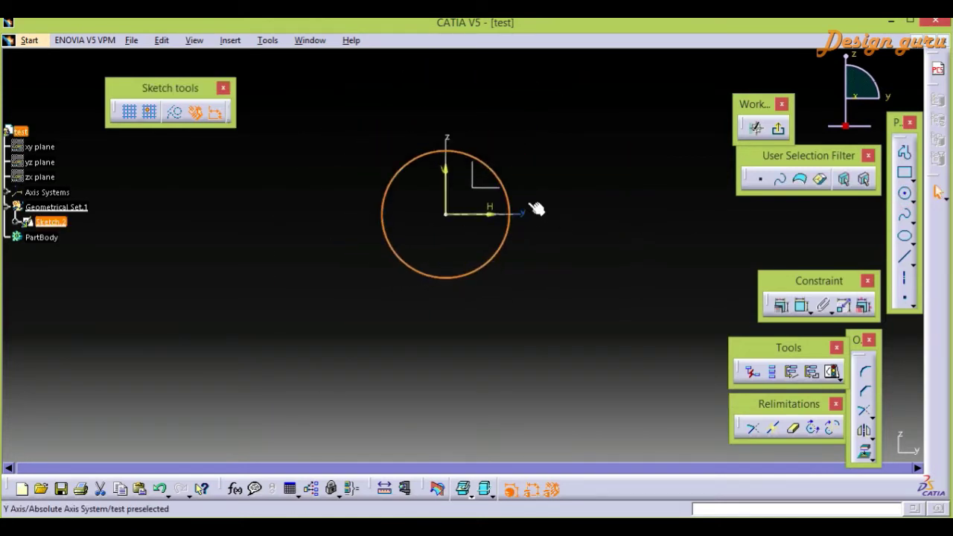
# Step: Constrain the sketched circle's diameter to 100 mm and exit the sketch
pyautogui.hotkey('ctrl', 'shift', 'c')
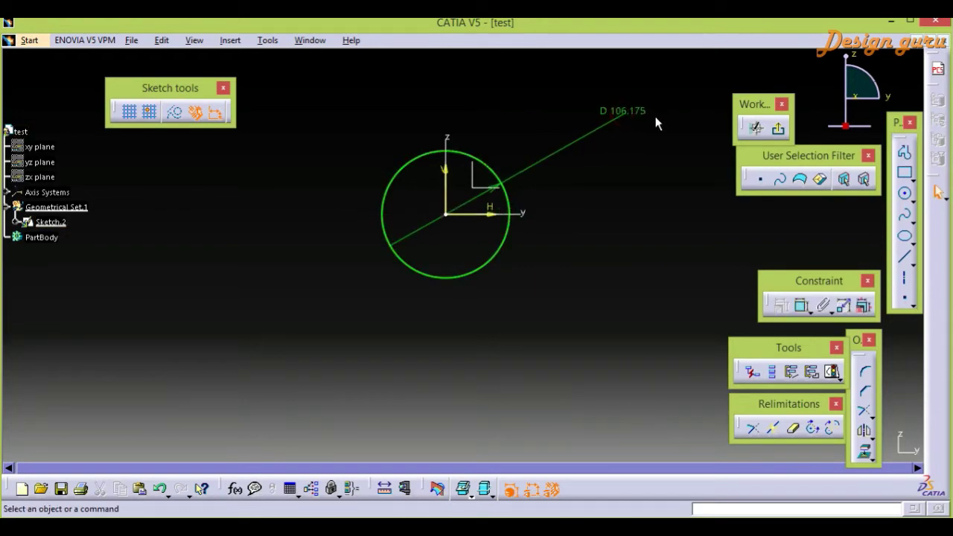
pyautogui.doubleClick(630, 111)
pyautogui.write('1')
pyautogui.press('Return')
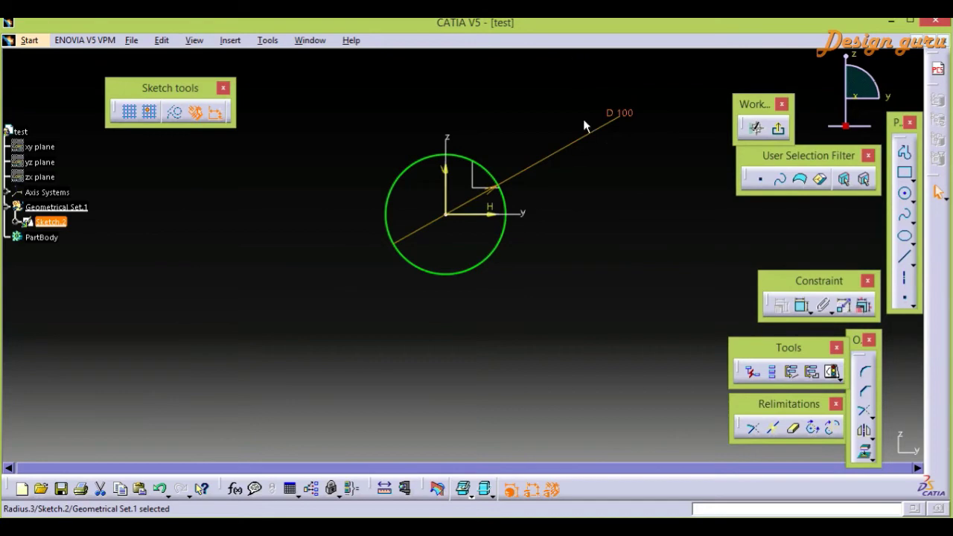
pyautogui.click(662, 215)
pyautogui.moveTo(638, 270)
pyautogui.mouseDown(button='middle')
pyautogui.moveTo(617, 223)
pyautogui.moveTo(548, 260)
pyautogui.moveTo(640, 170)
pyautogui.mouseUp(button='middle')
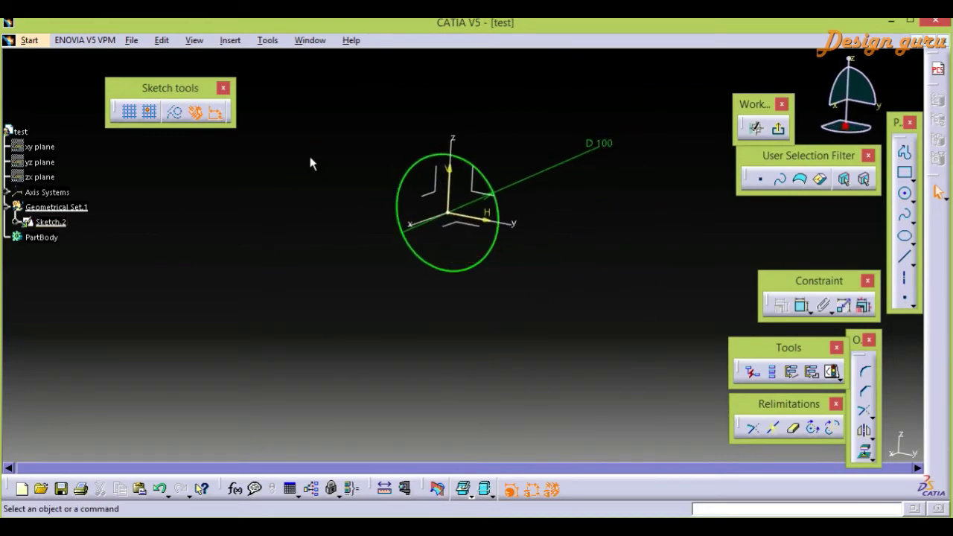
pyautogui.click(778, 129)
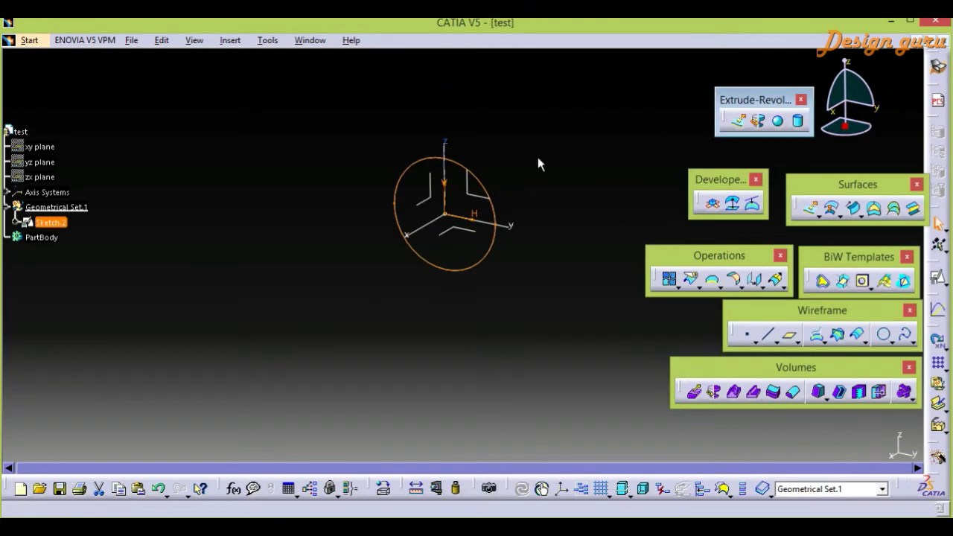
pyautogui.click(580, 192)
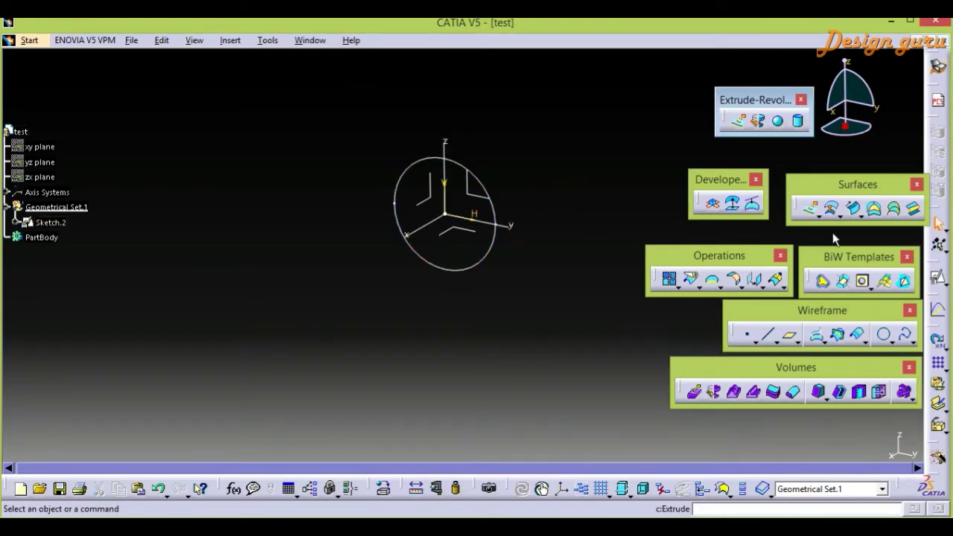
# Step: Extrude the circle sketch as a surface normal to the sketch, with both Limit 1 and Limit 2 at 100 mm, and preview it
pyautogui.click(743, 122)
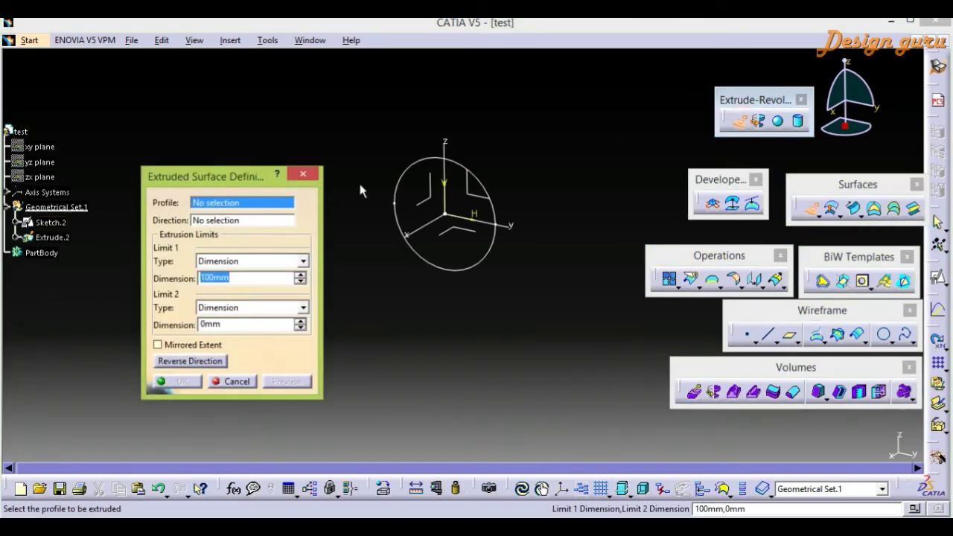
pyautogui.click(471, 170)
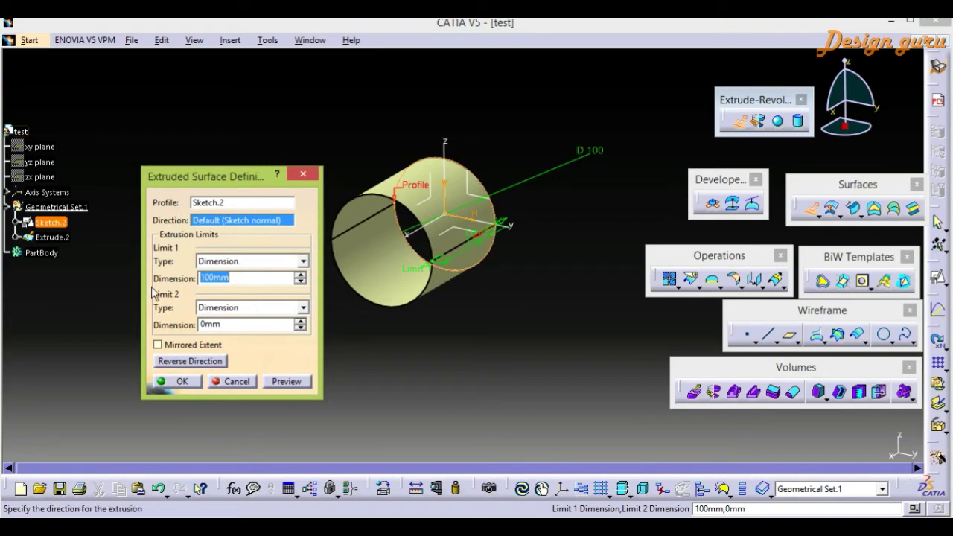
pyautogui.click(168, 323)
pyautogui.write('100')
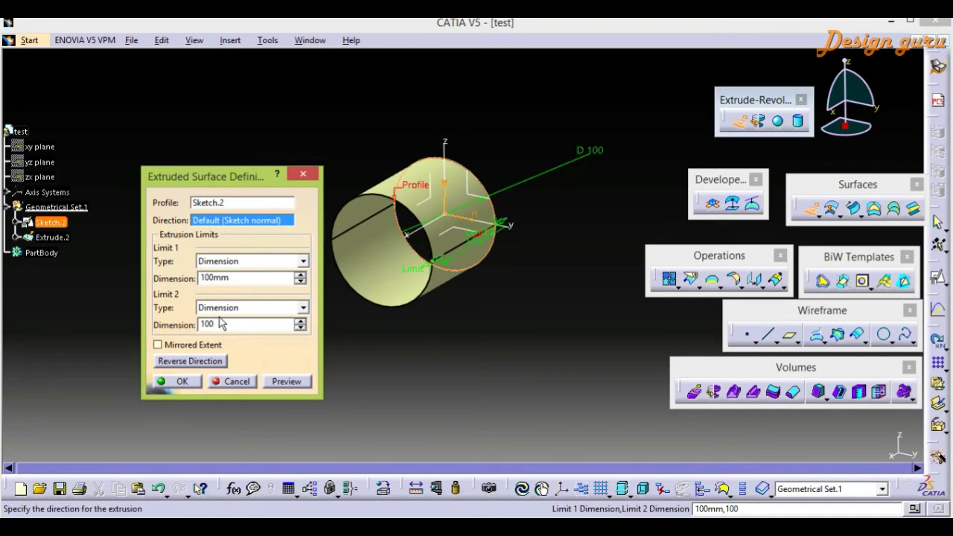
pyautogui.click(287, 382)
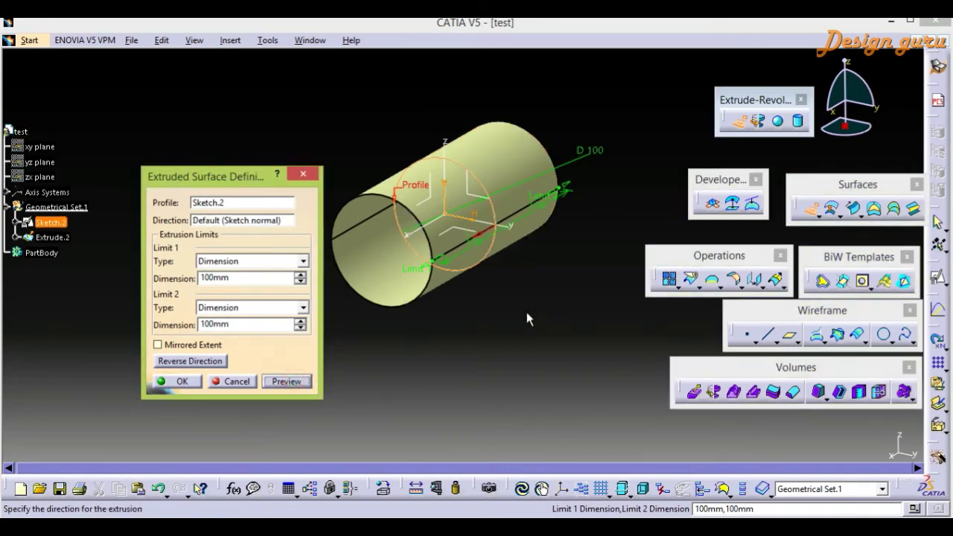
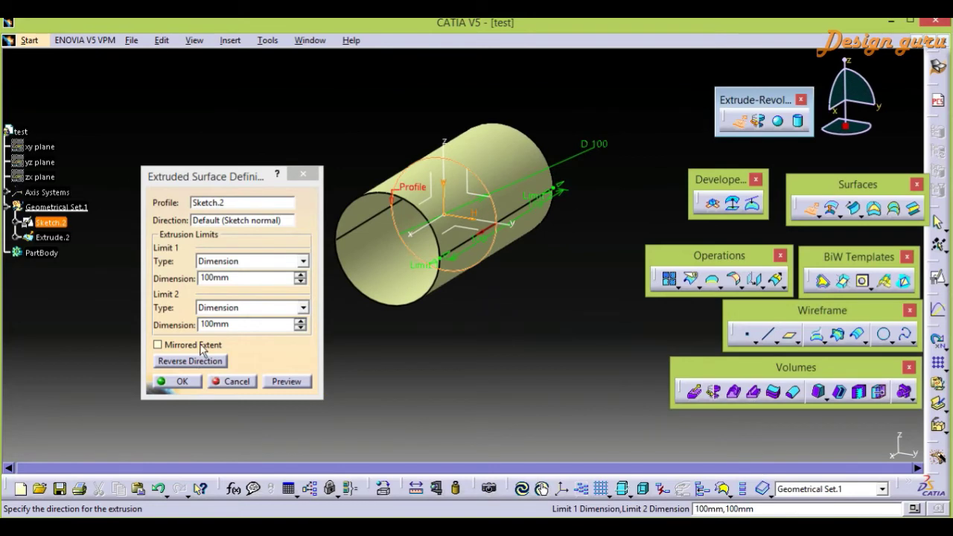
# Step: Enable Mirrored Extent for the extruded surface, set its Limit 1 dimension to 50 mm and confirm
pyautogui.click(195, 346)
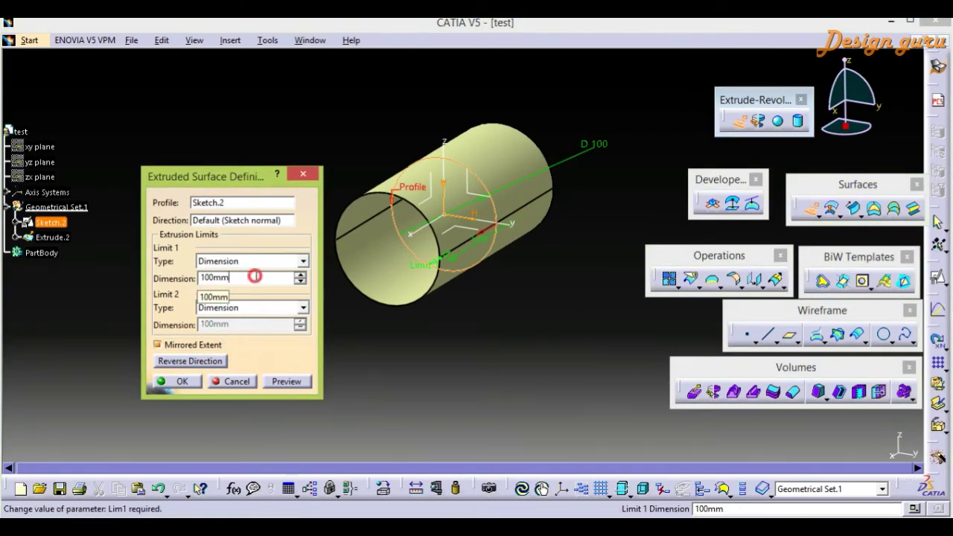
pyautogui.moveTo(255, 276); pyautogui.dragTo(177, 282)
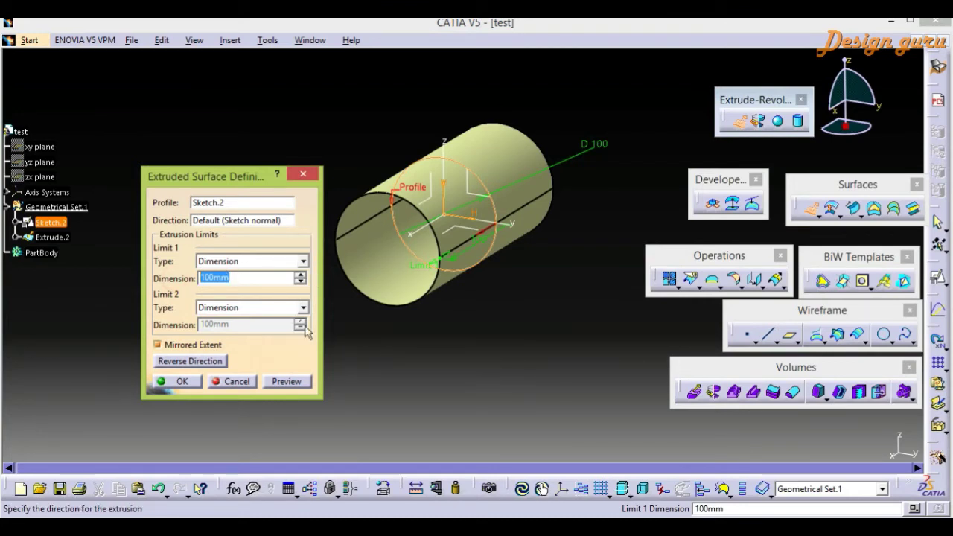
pyautogui.moveTo(259, 281); pyautogui.dragTo(179, 278)
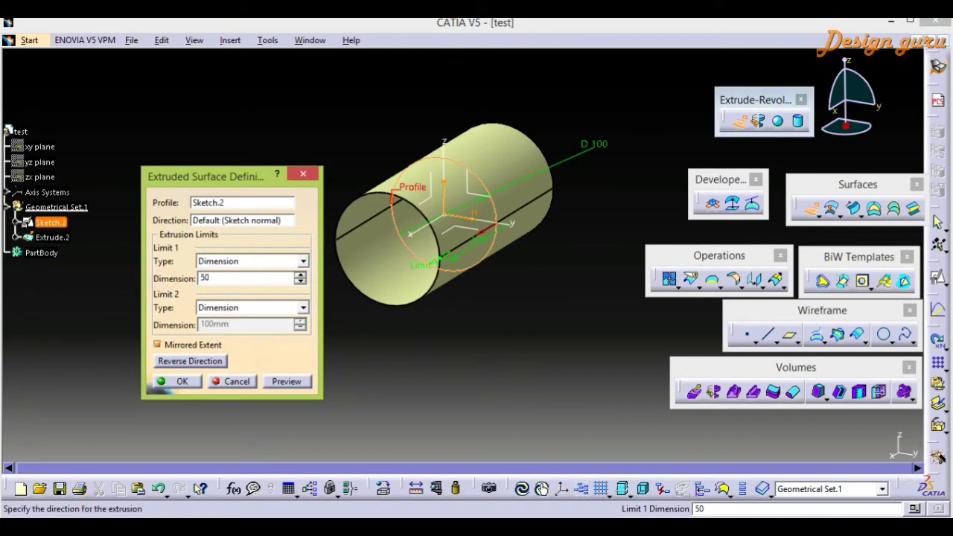
pyautogui.press('Return')
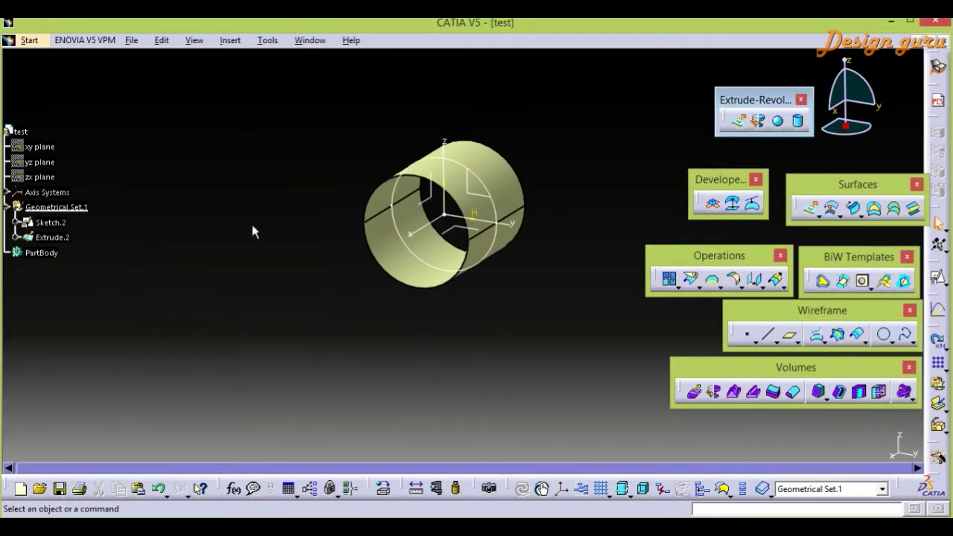
# Step: Close the cylinder's open end on the negative x side with a Fill surface bounded by its circular edge
pyautogui.moveTo(484, 315)
pyautogui.mouseDown(button='middle')
pyautogui.moveTo(400, 325)
pyautogui.moveTo(357, 308)
pyautogui.moveTo(434, 291)
pyautogui.moveTo(443, 337)
pyautogui.mouseUp(button='middle')
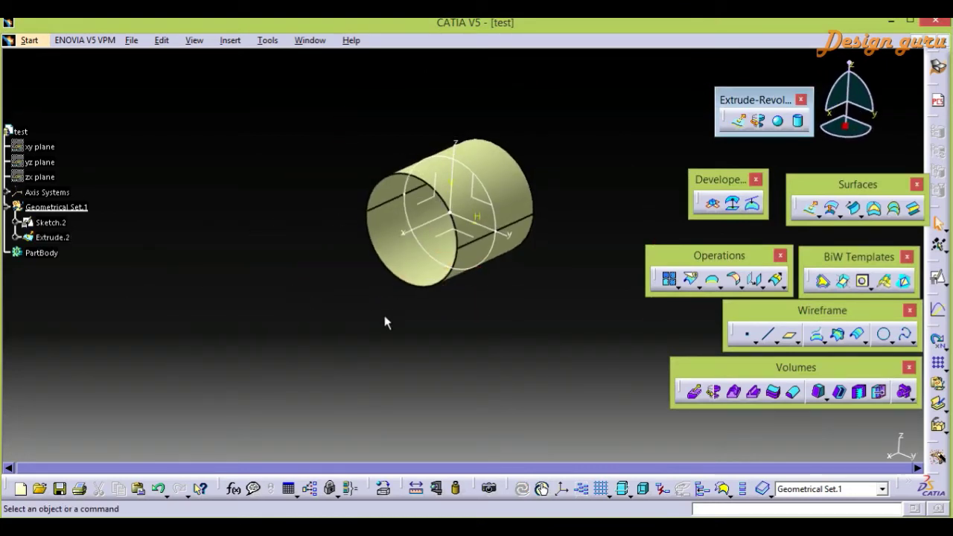
pyautogui.moveTo(364, 309); pyautogui.dragTo(363, 318, button='middle')
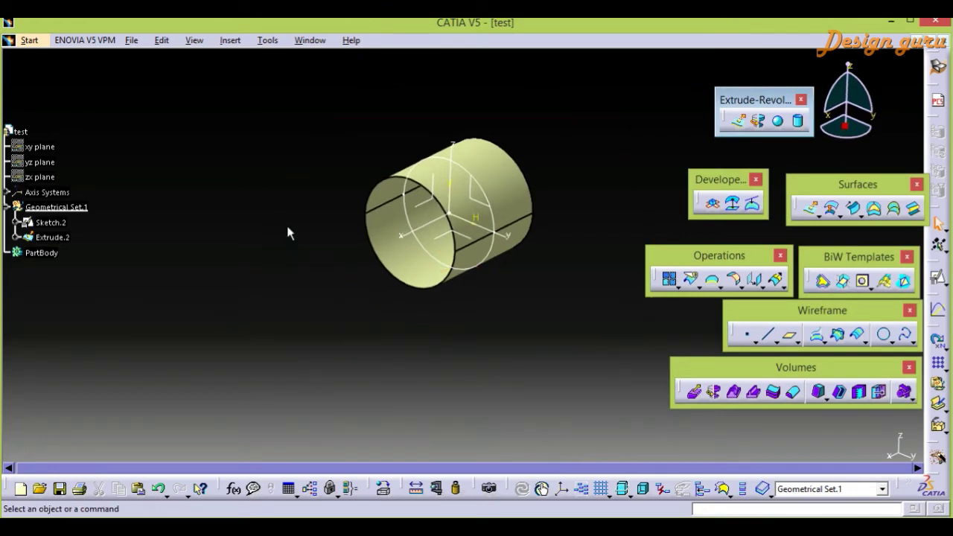
pyautogui.moveTo(417, 173); pyautogui.dragTo(419, 290, button='middle')
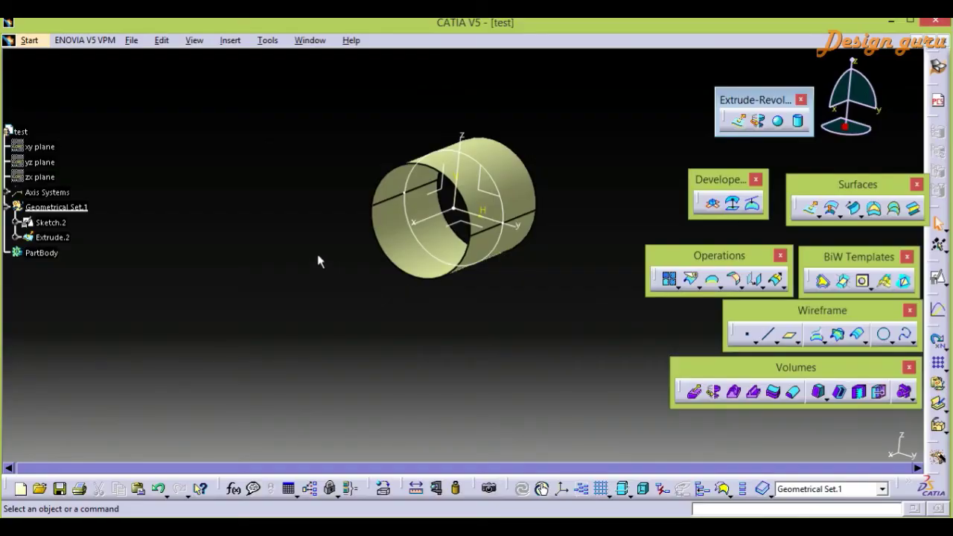
pyautogui.moveTo(319, 260); pyautogui.dragTo(355, 302, button='middle')
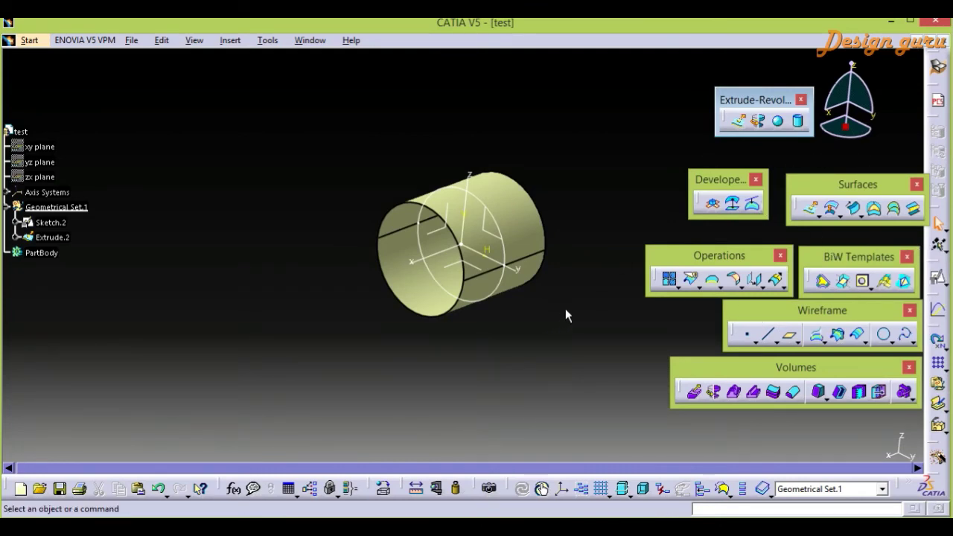
pyautogui.moveTo(565, 311); pyautogui.dragTo(318, 298, button='middle')
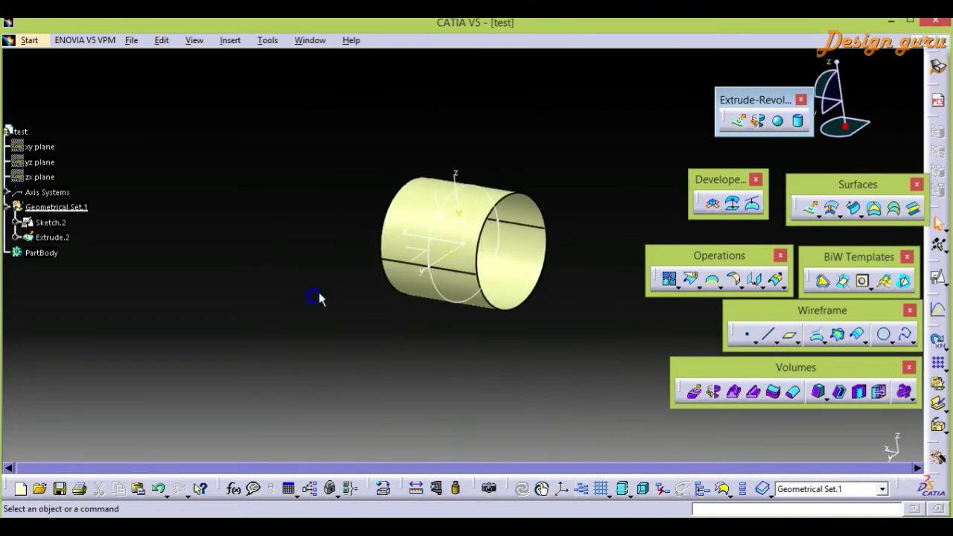
pyautogui.moveTo(561, 324); pyautogui.dragTo(576, 310, button='middle')
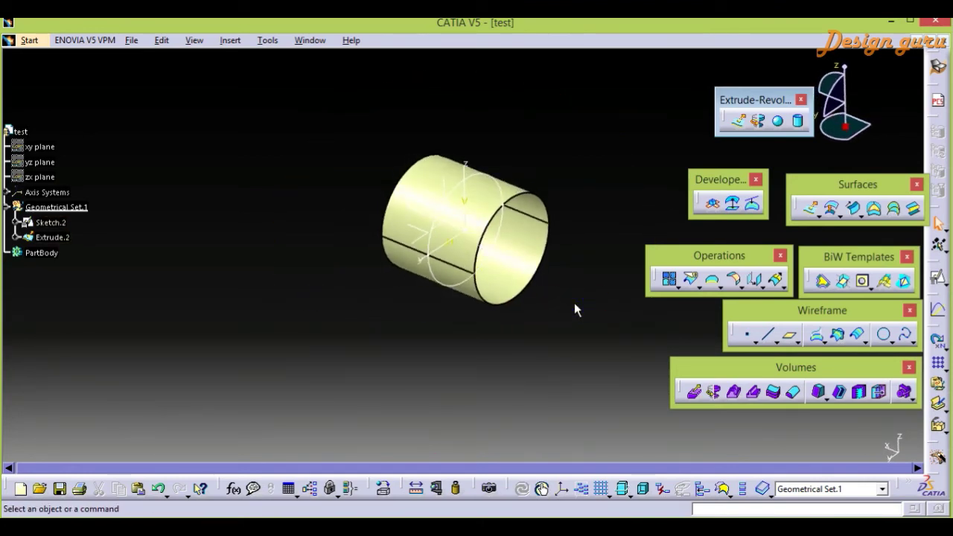
pyautogui.click(874, 210)
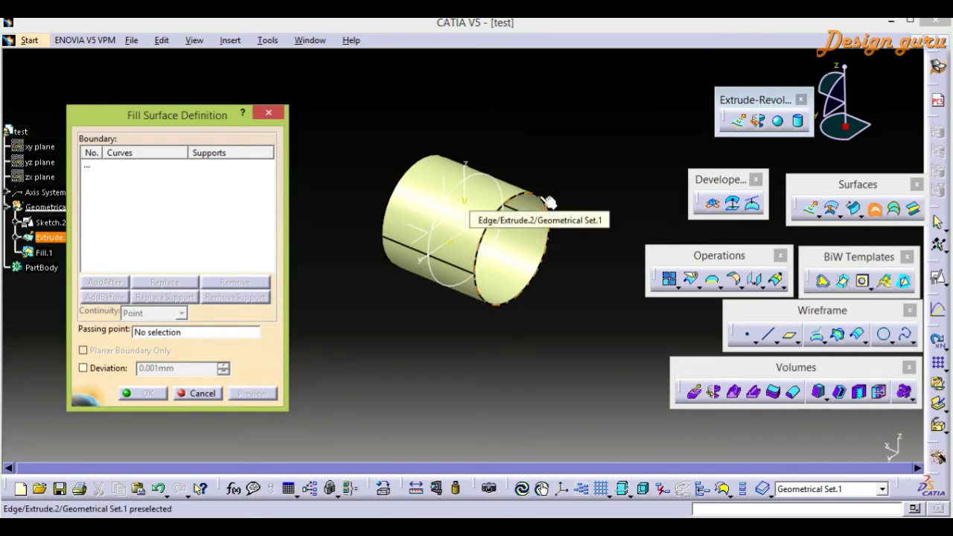
pyautogui.click(548, 201)
pyautogui.moveTo(562, 372); pyautogui.dragTo(574, 320, button='middle')
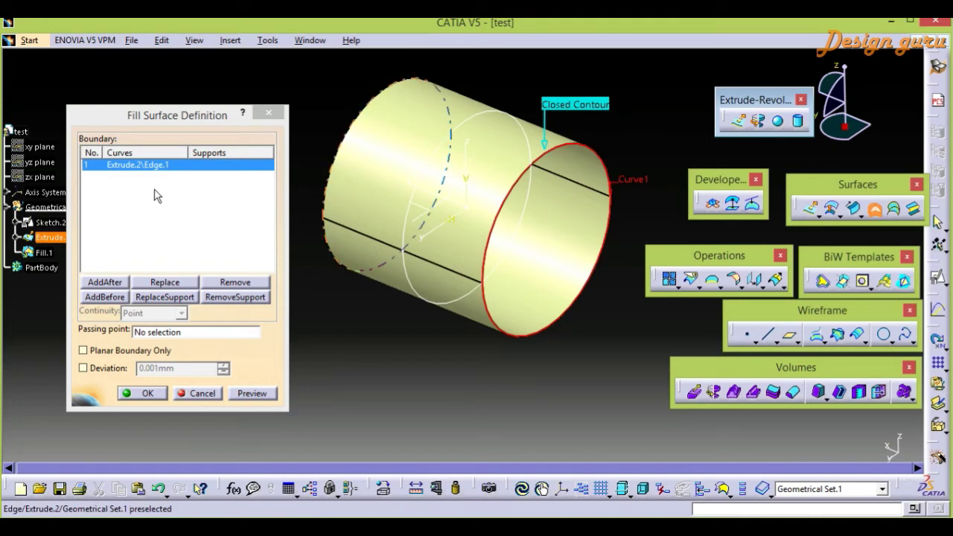
pyautogui.click(146, 394)
# Step: Close the cylinder's remaining open end on the positive x side with a Fill surface bounded by its circular edge
pyautogui.moveTo(570, 335); pyautogui.dragTo(271, 319, button='middle')
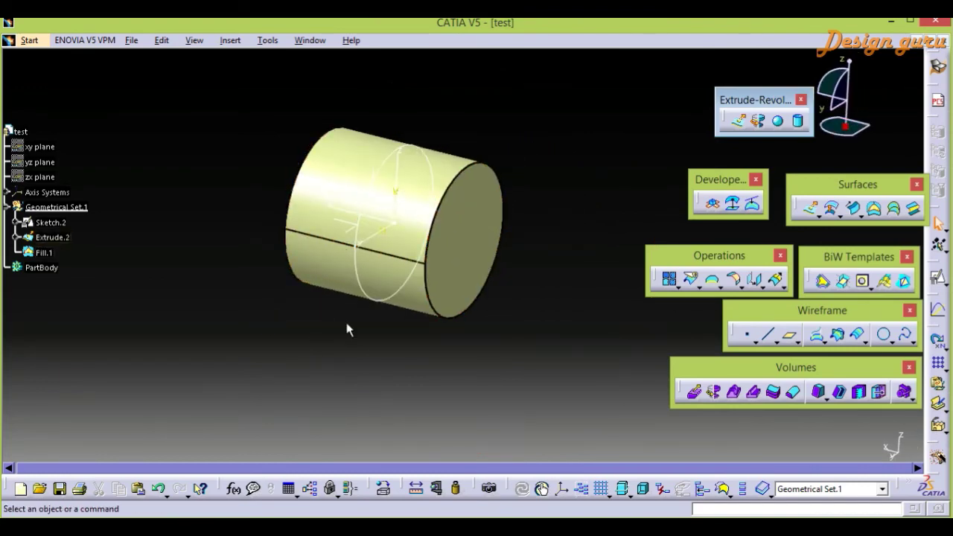
pyautogui.moveTo(347, 325)
pyautogui.mouseDown(button='middle')
pyautogui.moveTo(556, 327)
pyautogui.moveTo(519, 366)
pyautogui.mouseUp(button='middle')
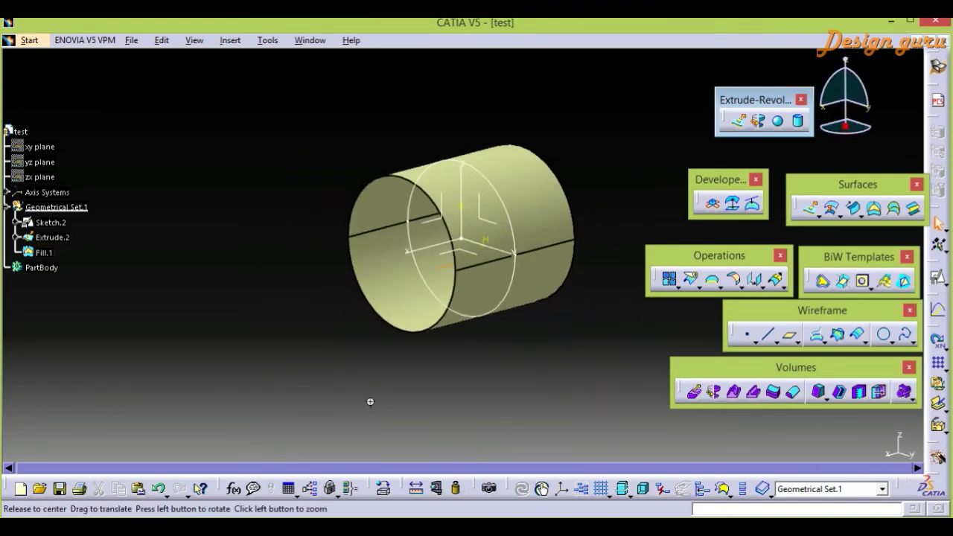
pyautogui.moveTo(368, 400); pyautogui.dragTo(394, 377, button='middle')
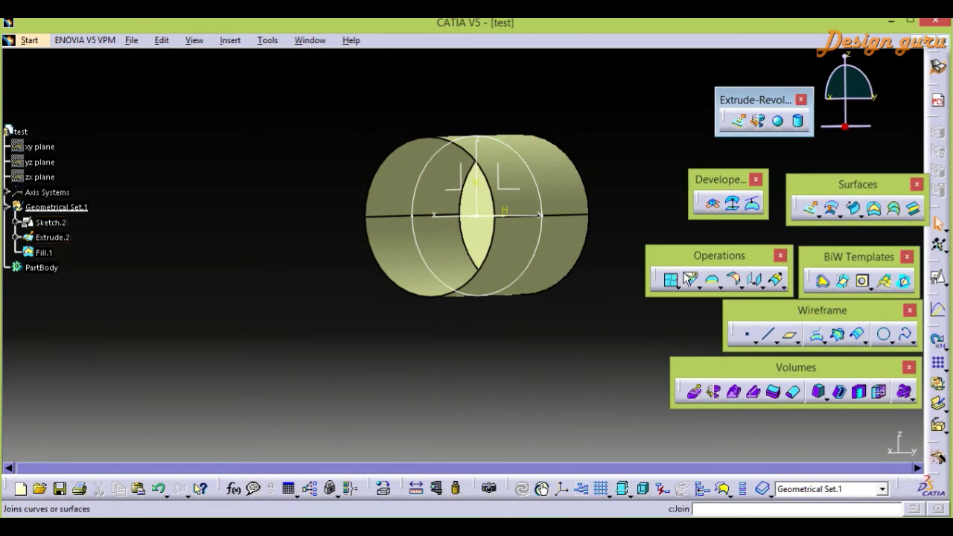
pyautogui.click(874, 208)
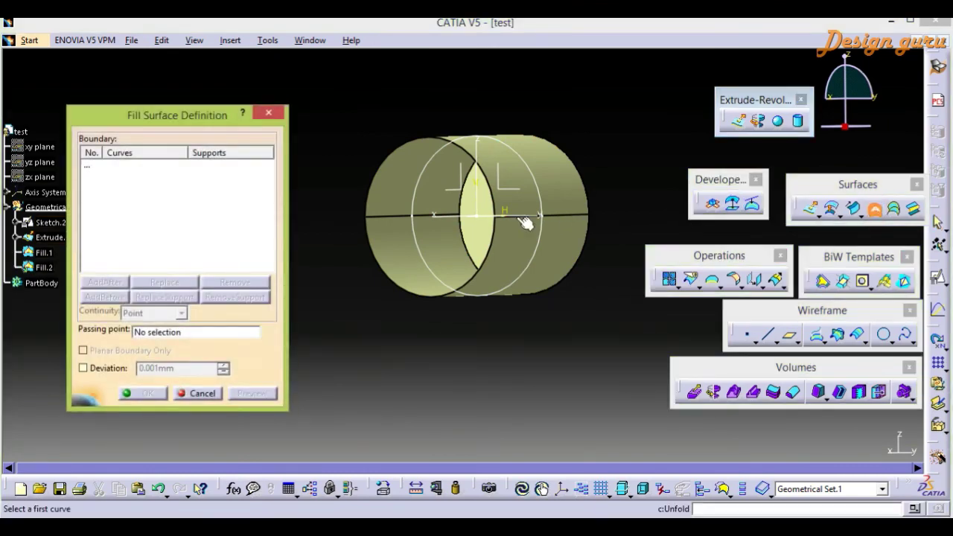
pyautogui.click(398, 160)
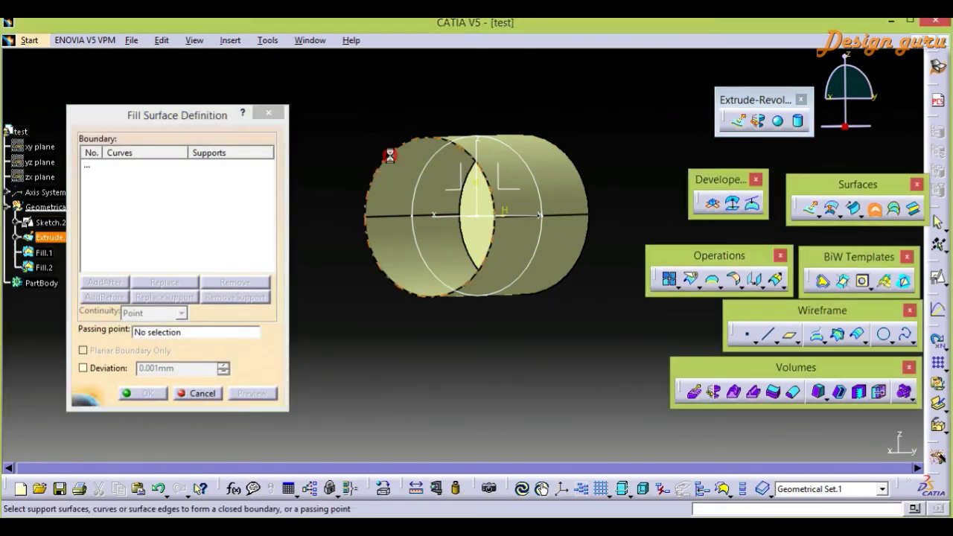
pyautogui.click(138, 393)
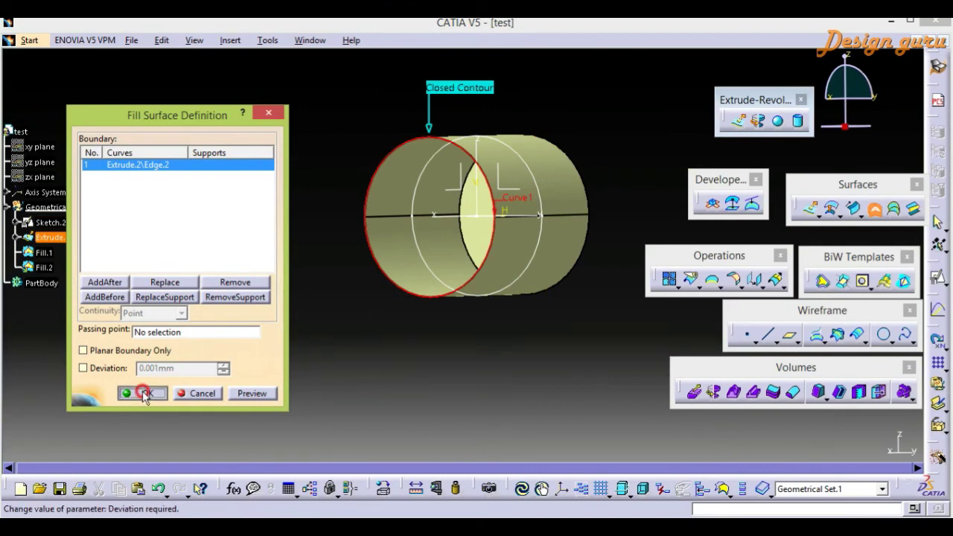
pyautogui.moveTo(461, 326); pyautogui.dragTo(392, 388, button='middle')
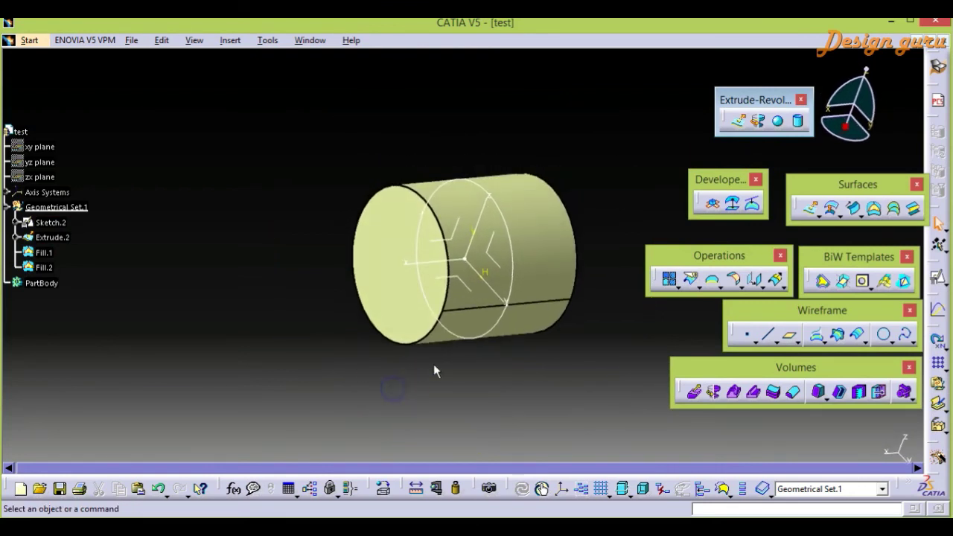
pyautogui.moveTo(485, 347); pyautogui.dragTo(456, 367, button='middle')
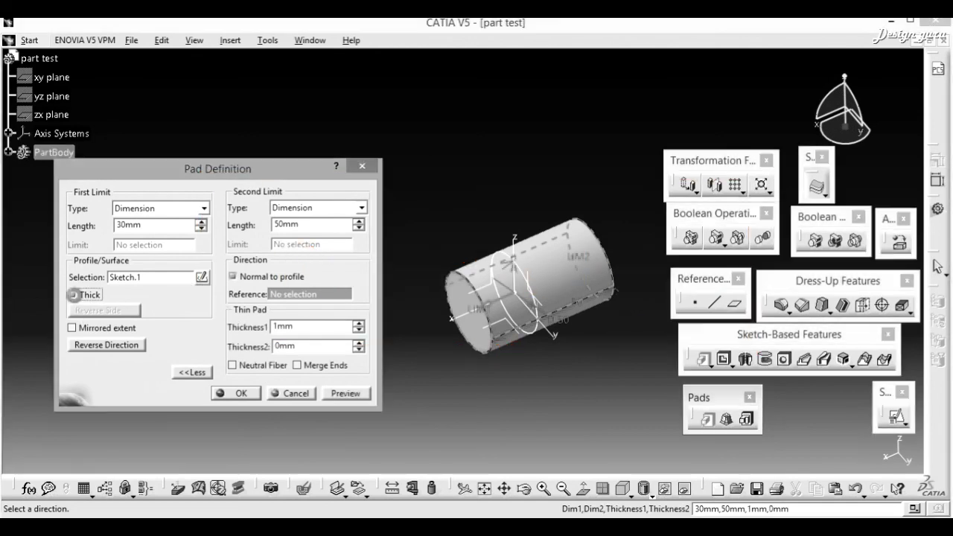
# Step: Set the thick pad's Thickness1 to 2 mm and Thickness2 to 5 mm in the part test model, and enable Neutral Fiber
pyautogui.moveTo(417, 362); pyautogui.dragTo(417, 346, button='middle')
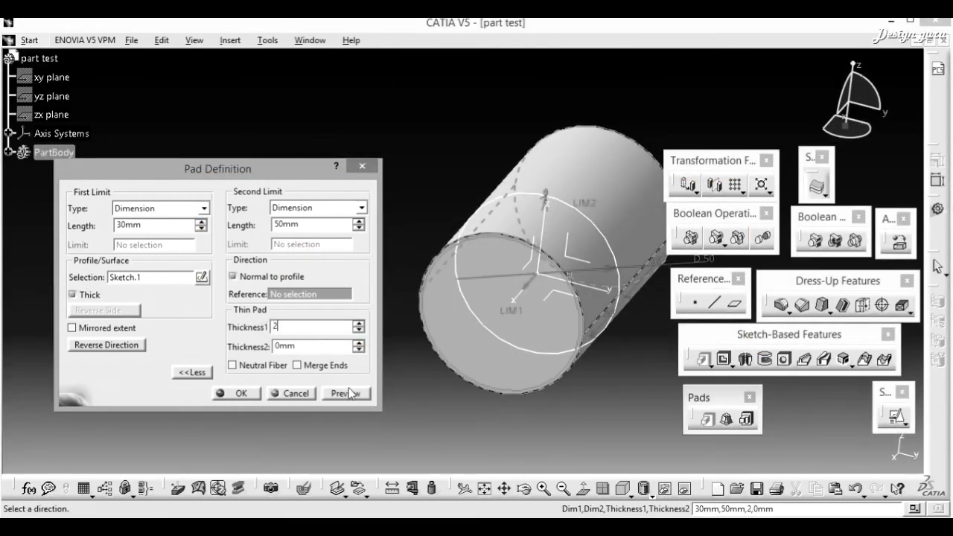
pyautogui.click(349, 393)
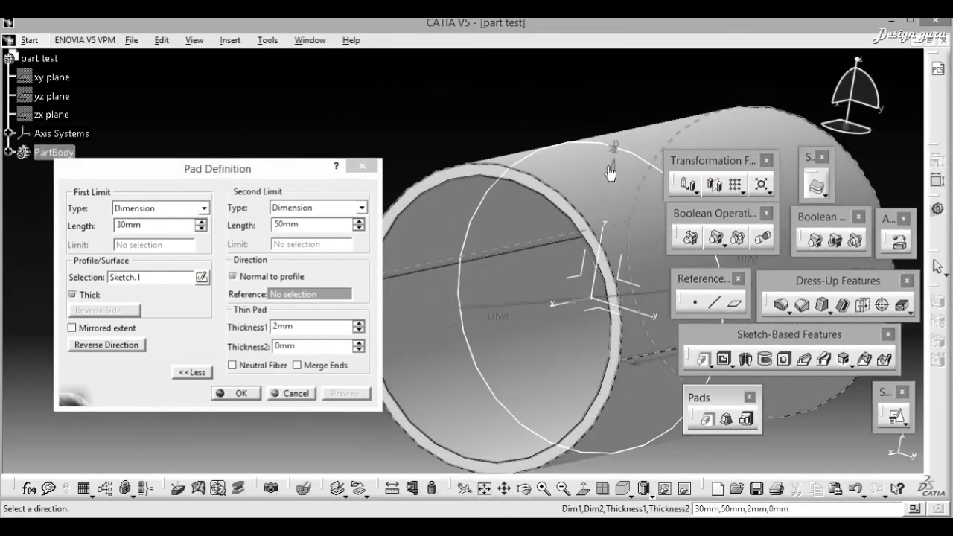
pyautogui.doubleClick(268, 345)
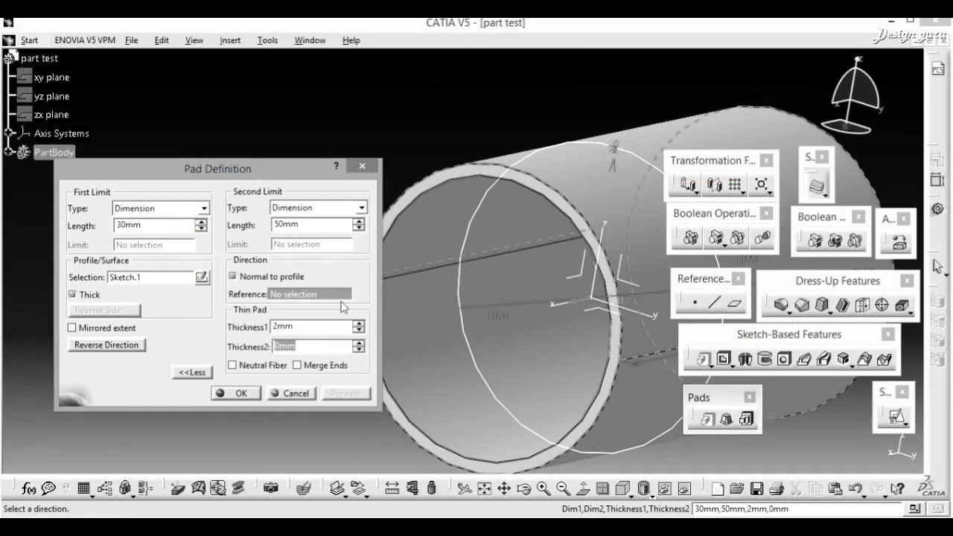
pyautogui.write('5mm')
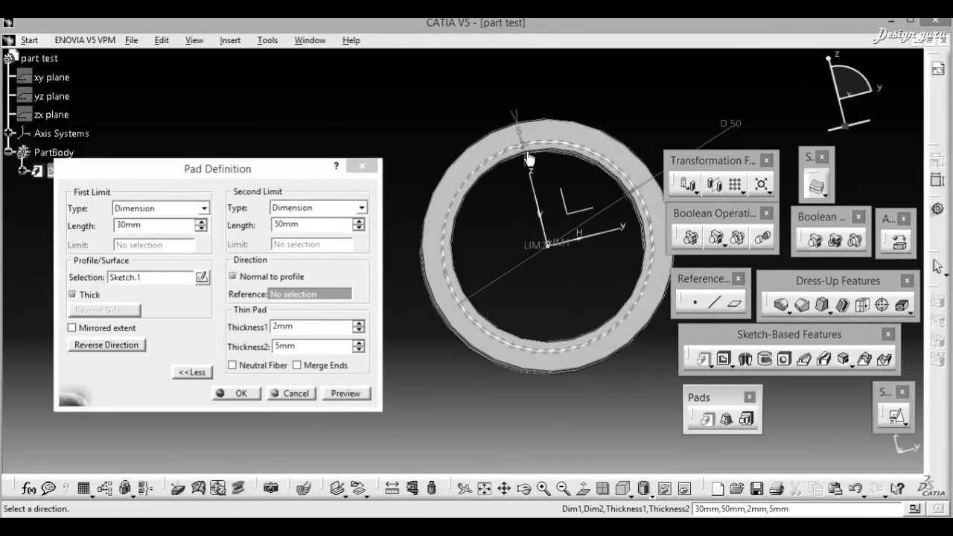
pyautogui.click(234, 366)
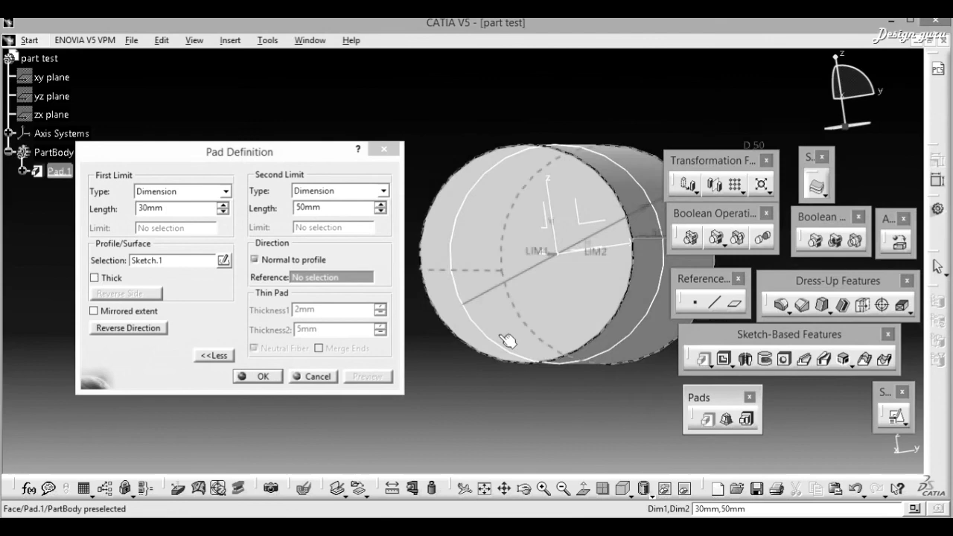
# Step: Enable Mirrored extent for the solid circular pad and confirm the pad definition
pyautogui.moveTo(506, 336); pyautogui.dragTo(447, 313, button='middle')
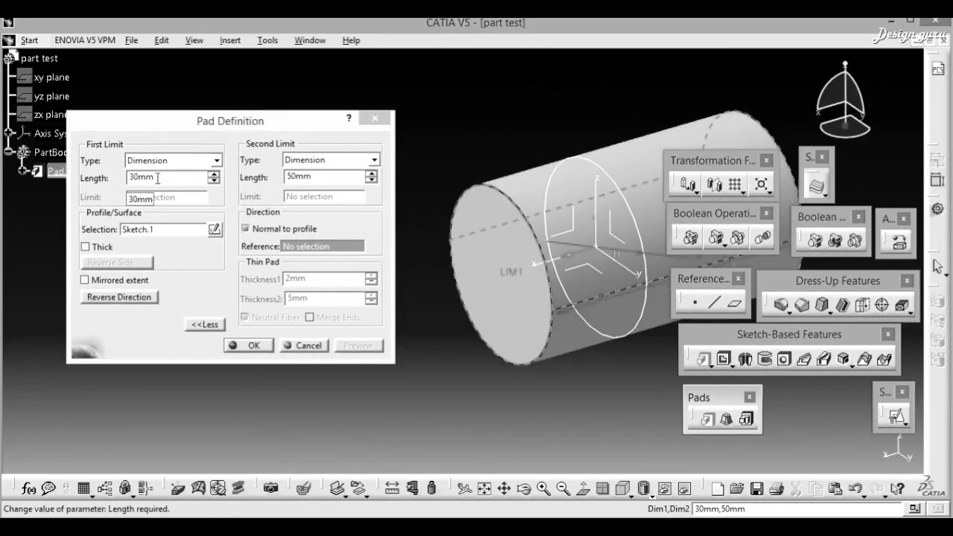
pyautogui.click(85, 280)
pyautogui.moveTo(551, 350); pyautogui.dragTo(561, 344, button='middle')
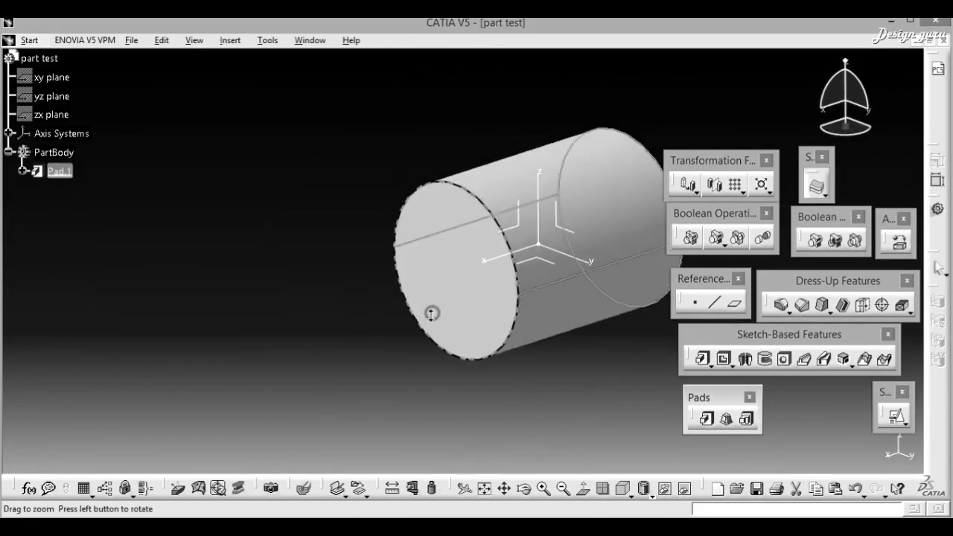
pyautogui.moveTo(471, 352); pyautogui.dragTo(502, 253, button='middle')
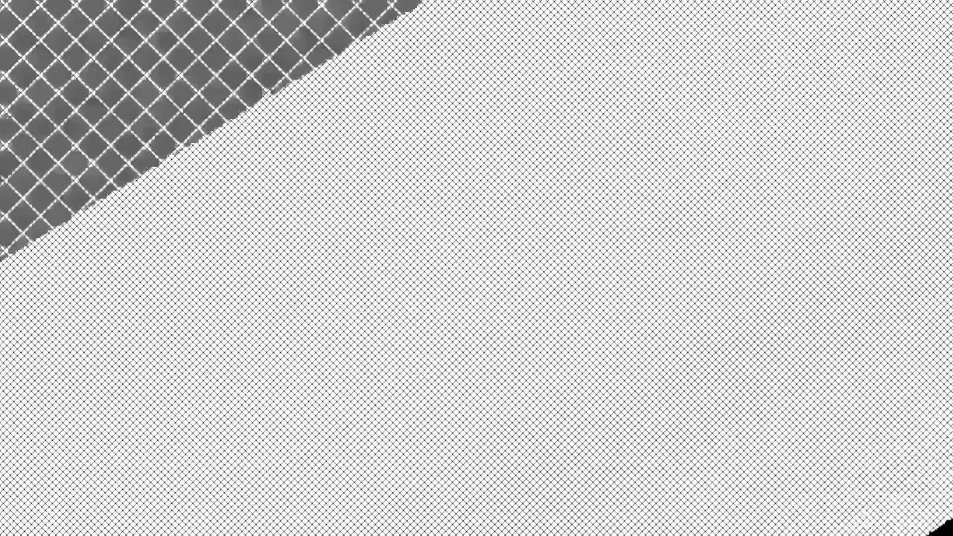